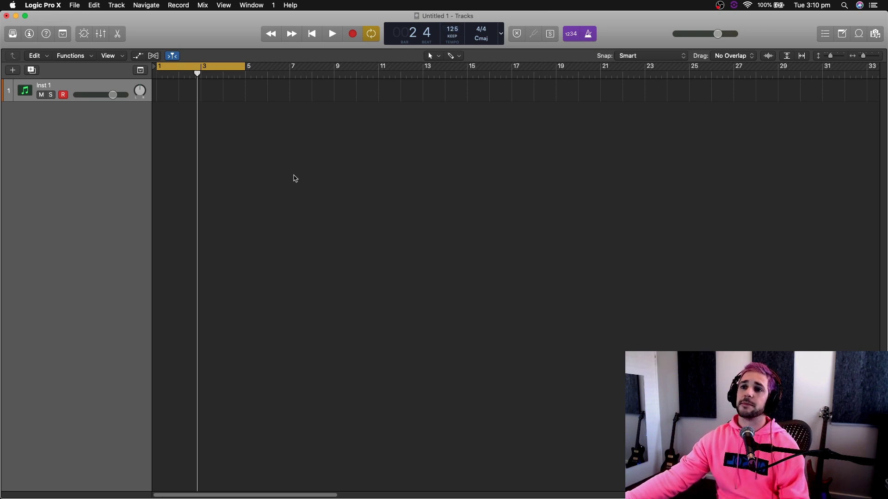
Load the Retro Rock drum kit from the Drum Kit sounds onto the instrument track
key("space")
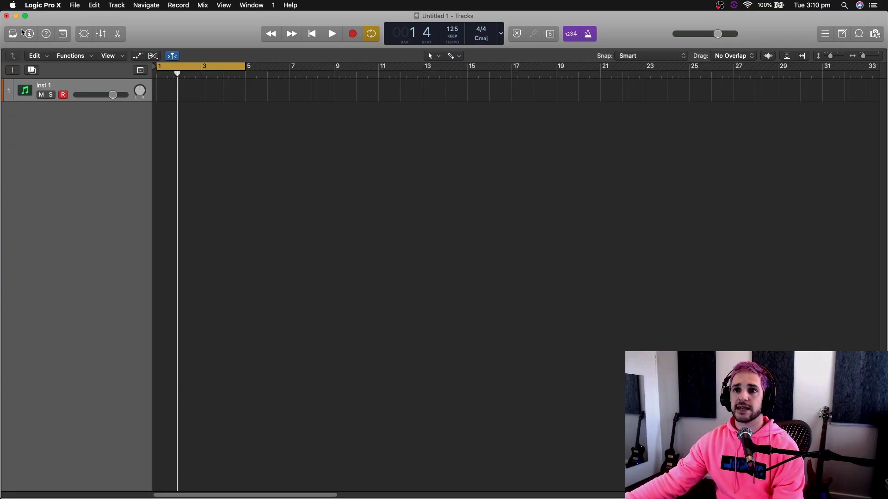
left_click(14, 34)
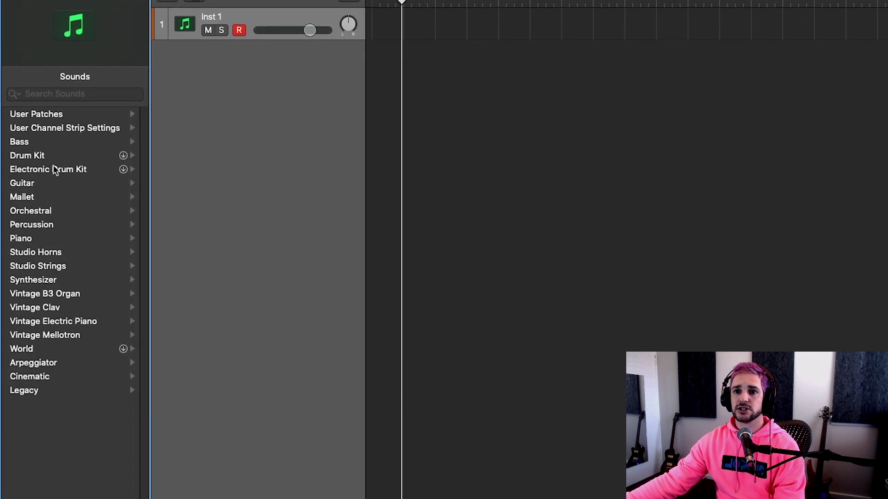
left_click(42, 156)
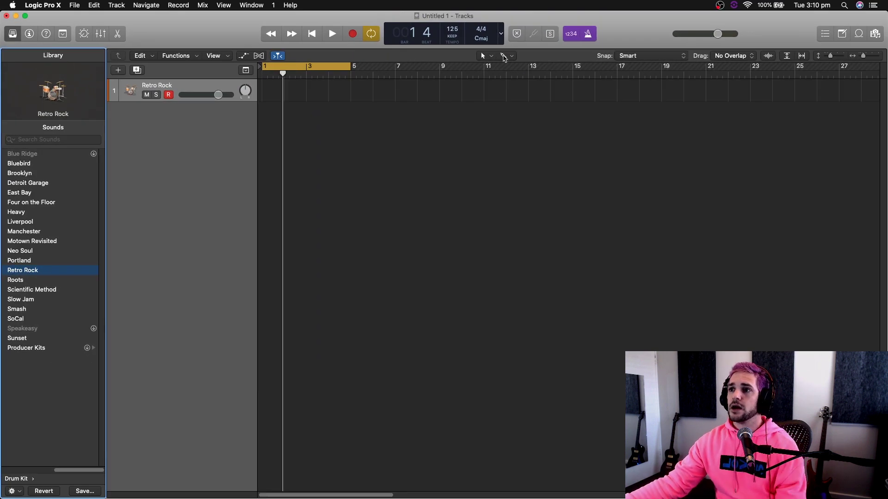
Create a MIDI region on the drum track from bar 1 to bar 5 and open it in the piano roll
left_click(269, 95)
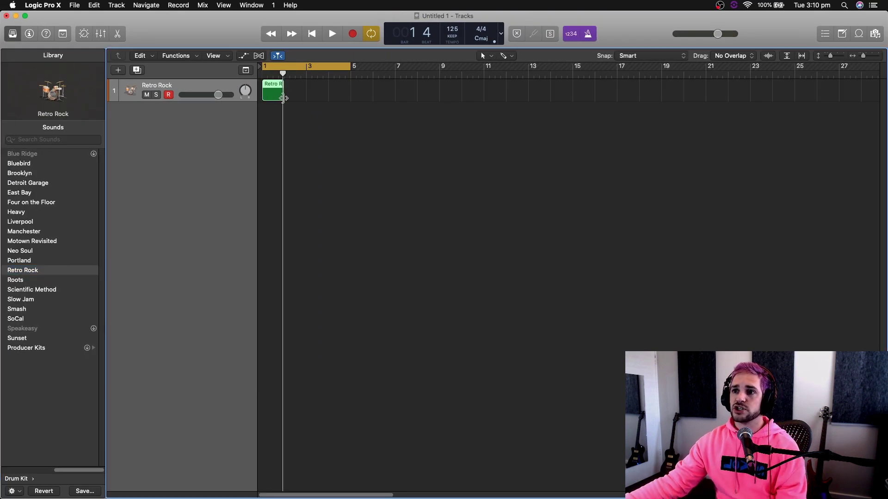
left_click_drag(285, 99, 351, 98)
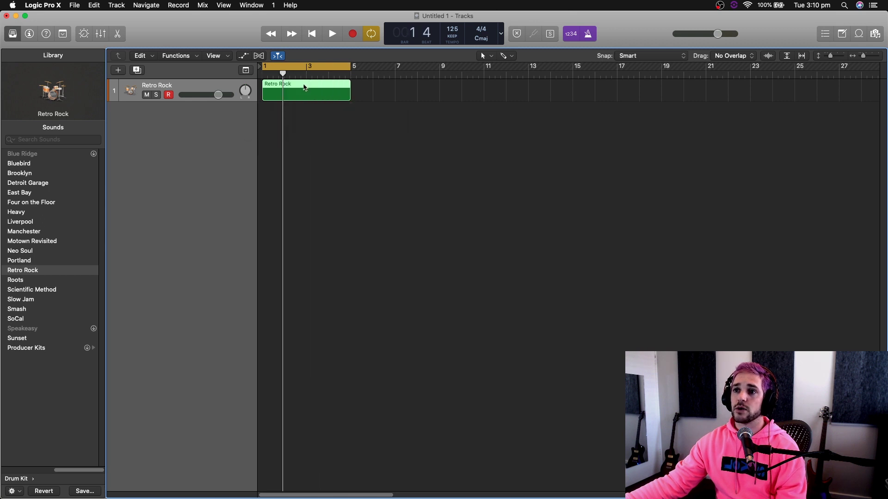
double_click(305, 88)
Program C1 kick notes on every beat of bar 1 and repeat them through the whole drum region
scroll(318, 421, "down", 5)
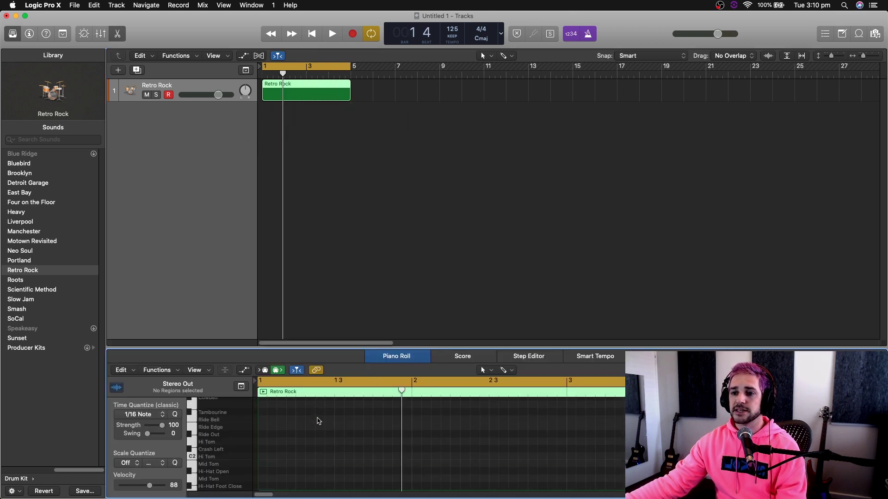
scroll(318, 420, "down", 4)
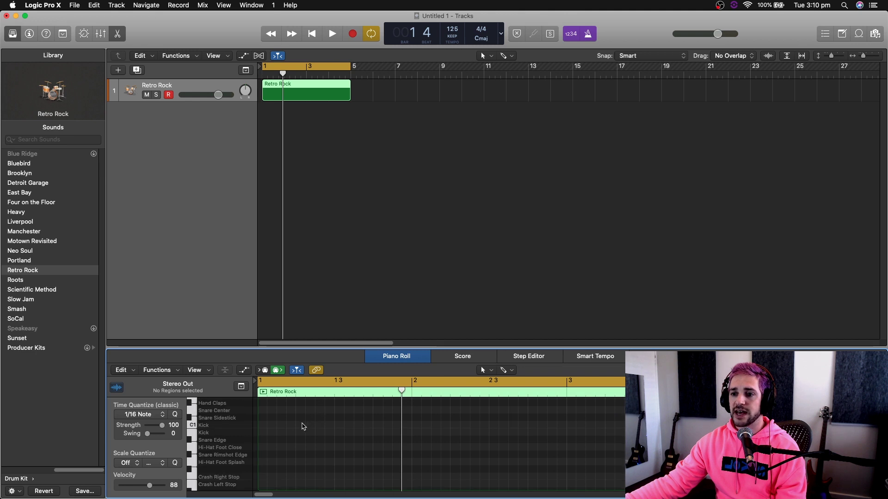
scroll(303, 426, "up", 1)
left_click(264, 448, "super")
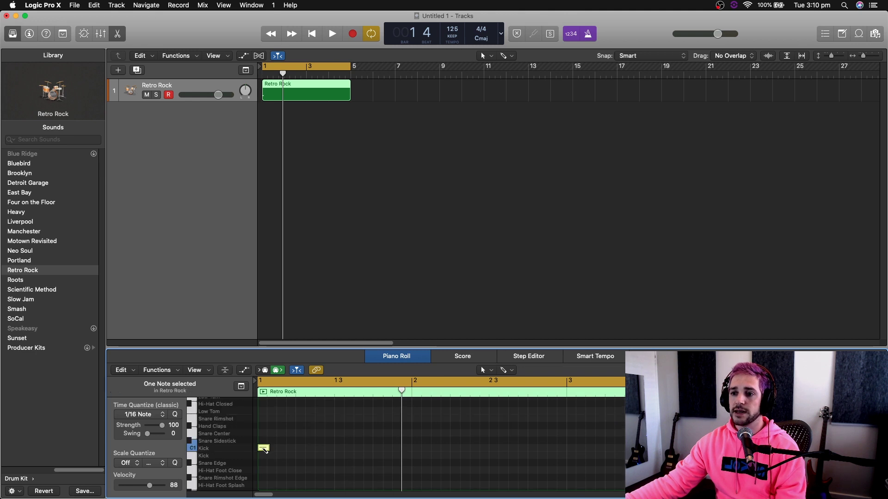
left_click(301, 449, "super")
left_click(379, 448, "super")
key("super+a")
key("super+r")
key("super+r")
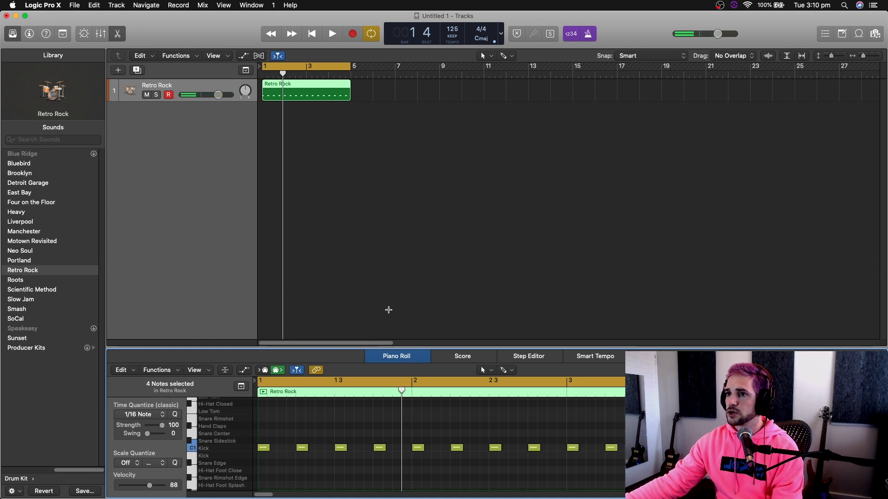
Turn off the metronome and play back the kick pattern
left_click(589, 36)
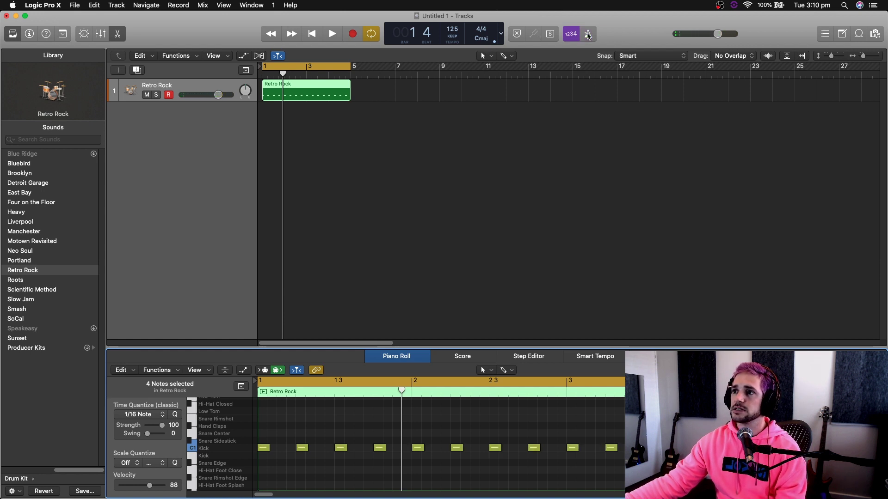
key("space")
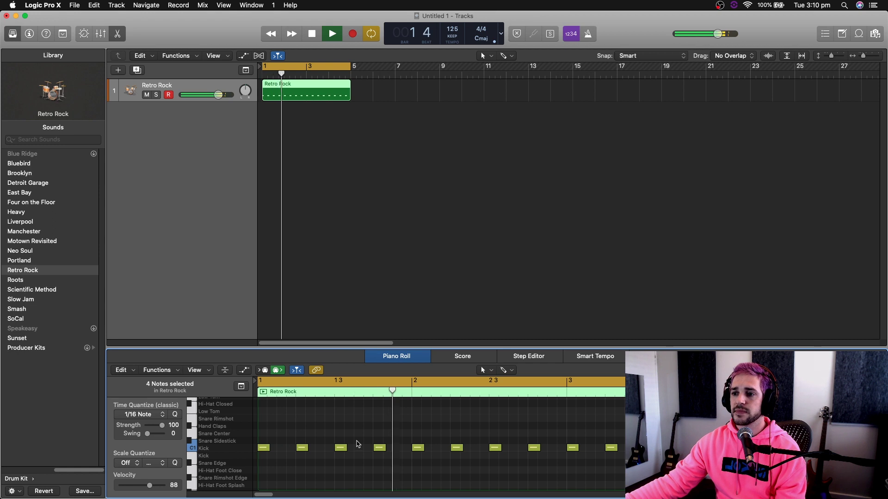
key("space")
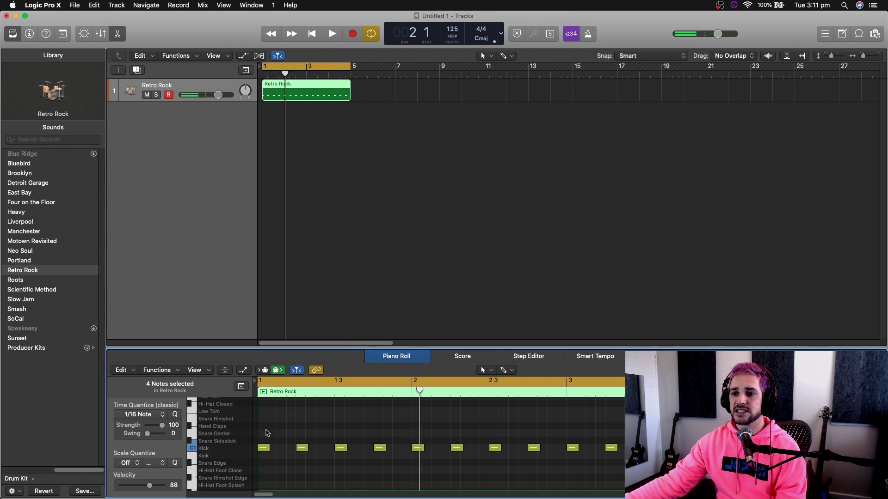
Set the drum region's time quantize to 1/8 Triplet (1/12)
left_click(162, 415)
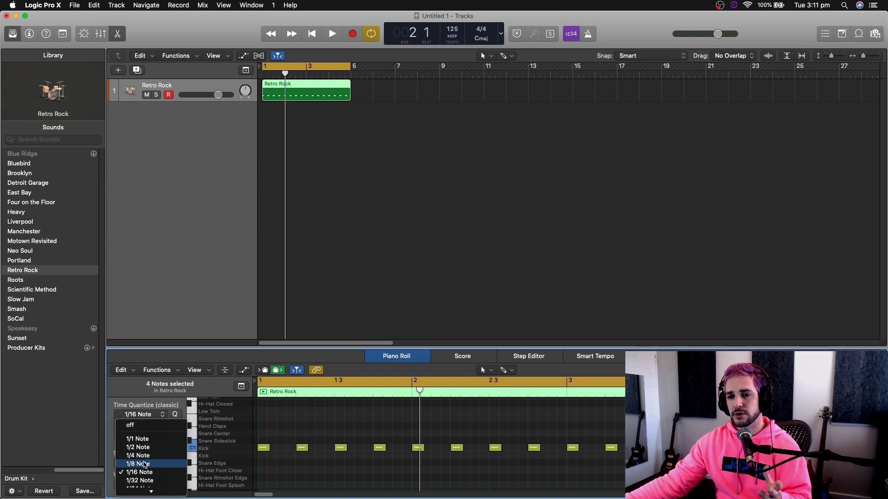
mouse_move(148, 491)
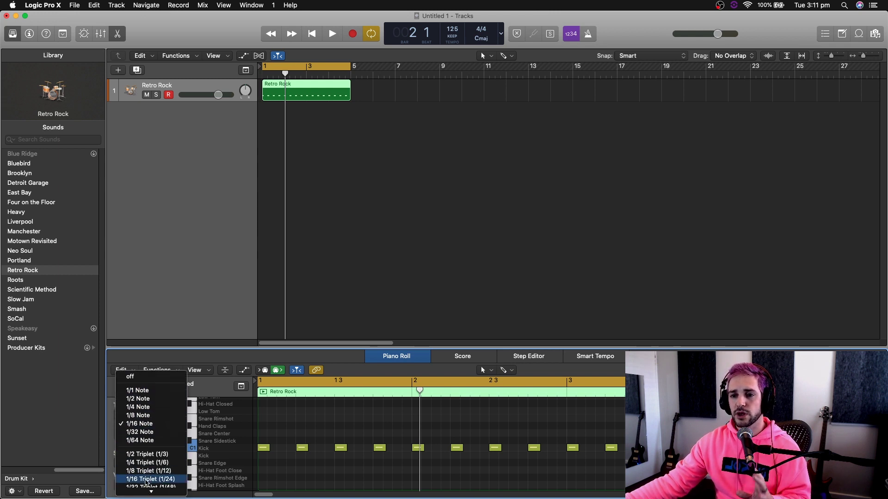
left_click(145, 471)
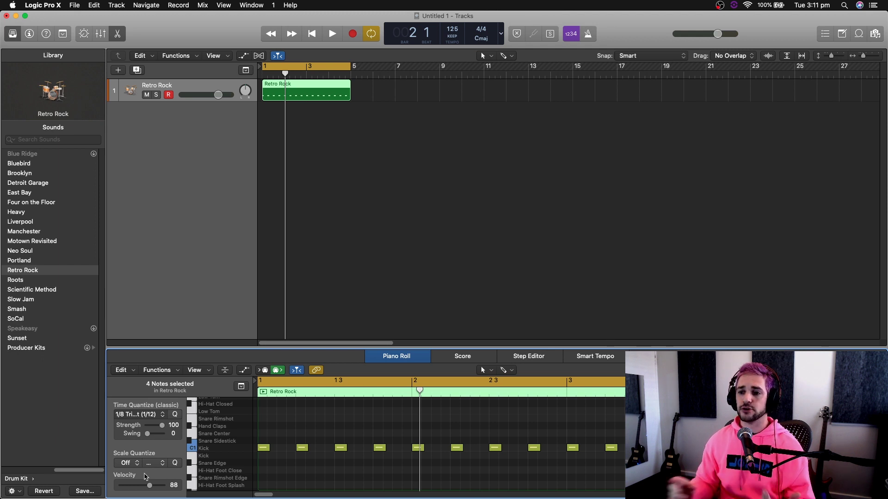
Add quantized Snare Center notes on the last triplet of each beat in bar 1 and play back the groove
left_click(288, 432)
key("space")
key("space")
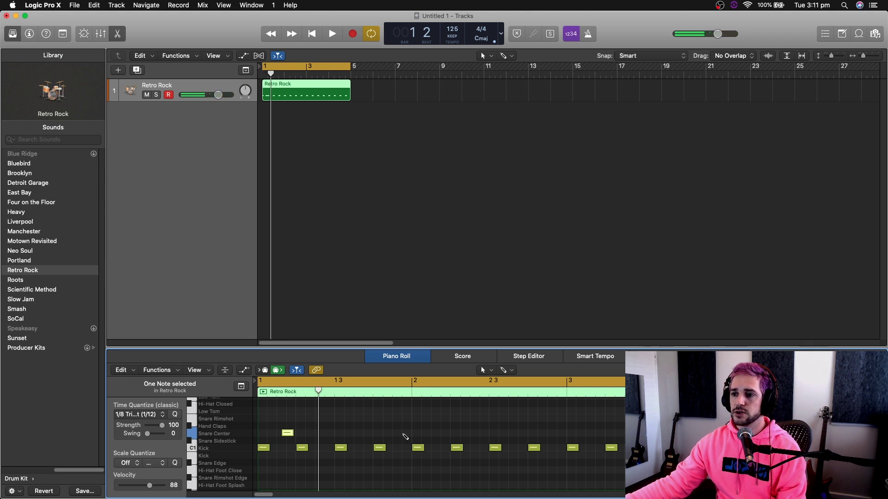
left_click(398, 434)
left_click(398, 433)
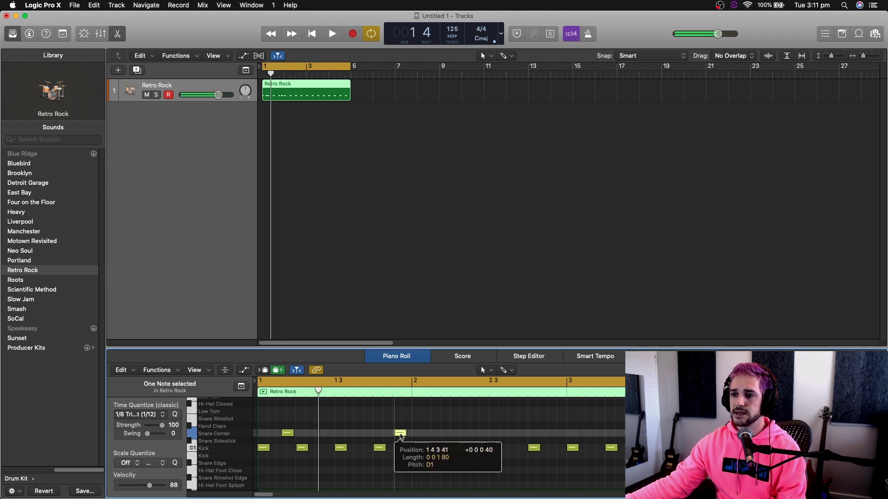
key("q")
left_click(341, 433)
left_click(341, 433)
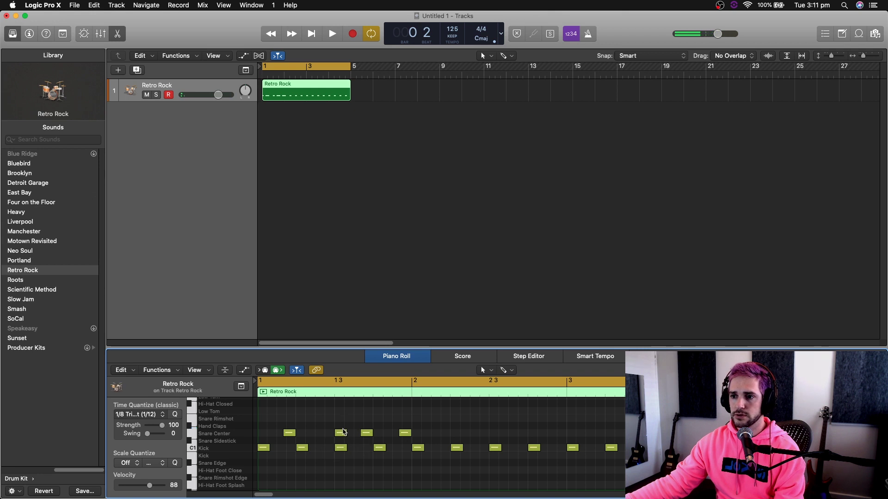
left_click_drag(341, 432, 328, 436)
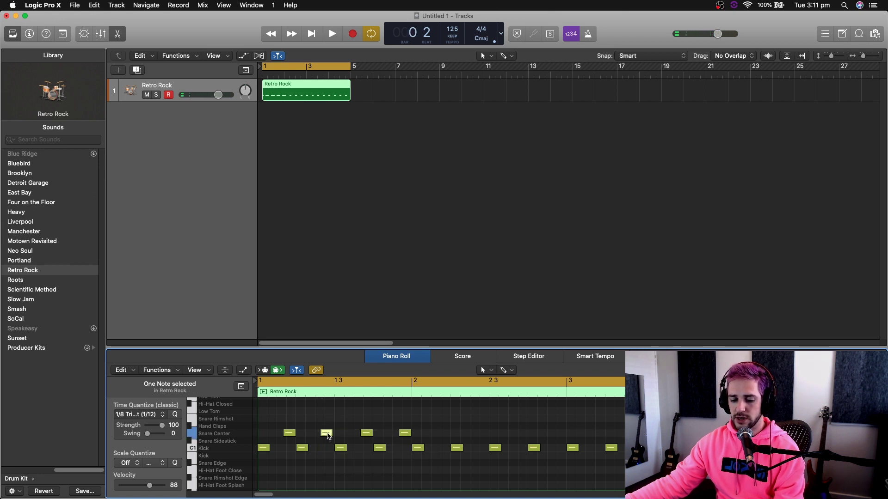
key("space")
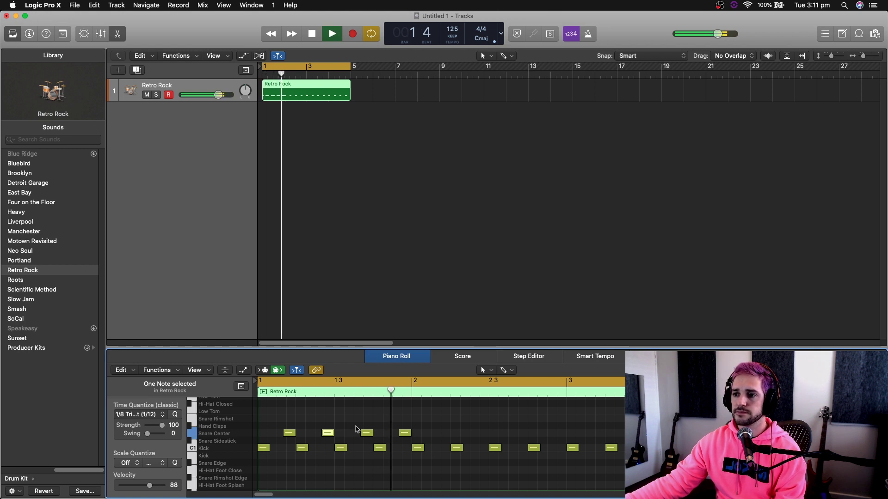
key("space")
Select the four snare notes in bar 1 and repeat them through the rest of the drum region
left_click_drag(437, 438, 278, 432)
key("super+r")
key("super+r")
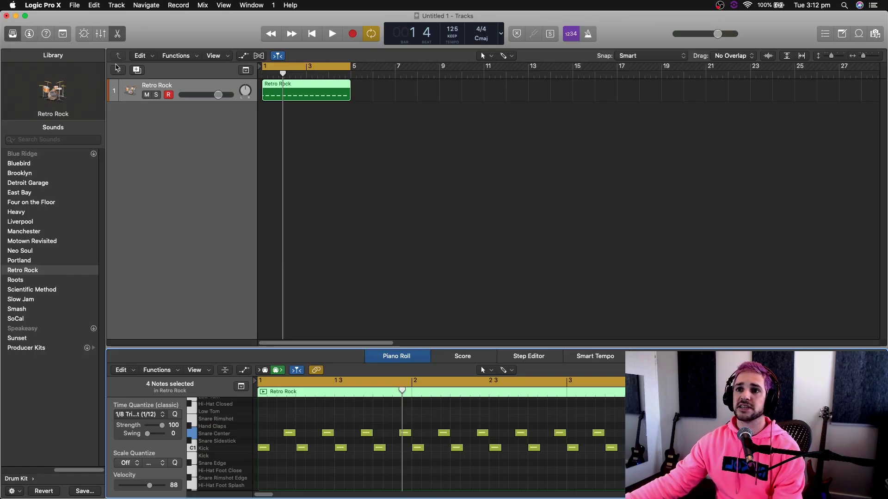
Add a software instrument track and load the Upright Baby Bass sound on it
left_click(119, 70)
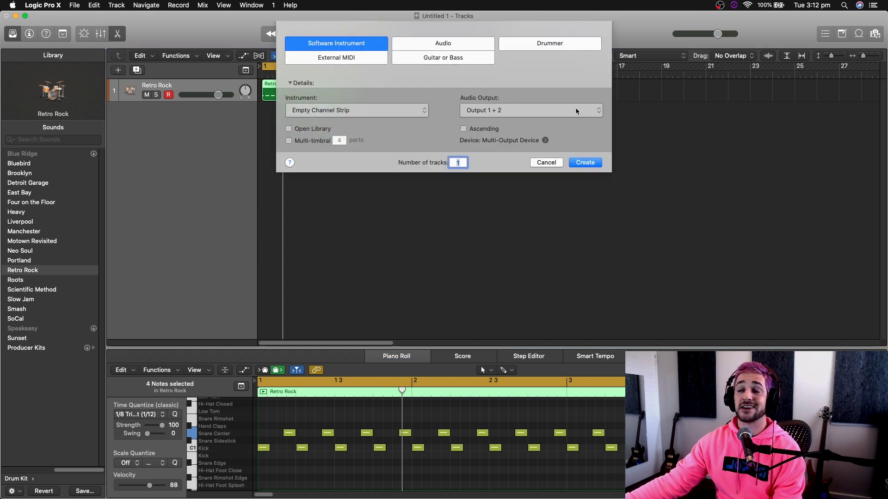
left_click(596, 162)
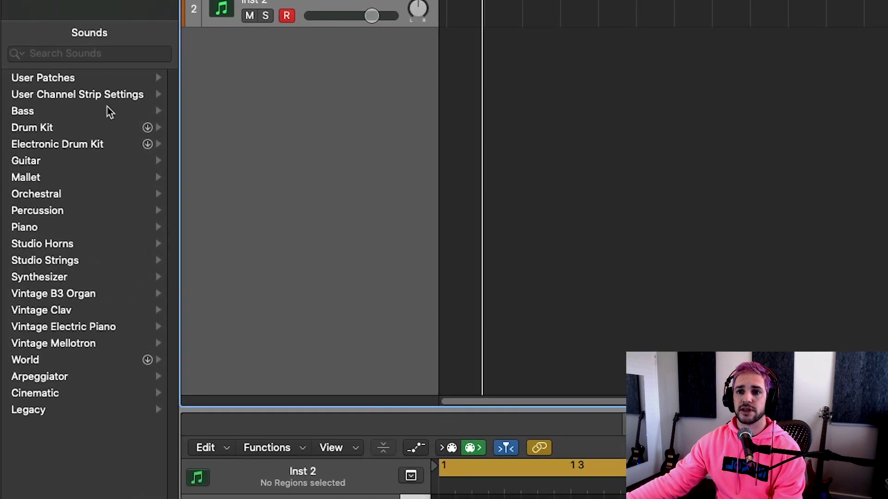
left_click(44, 112)
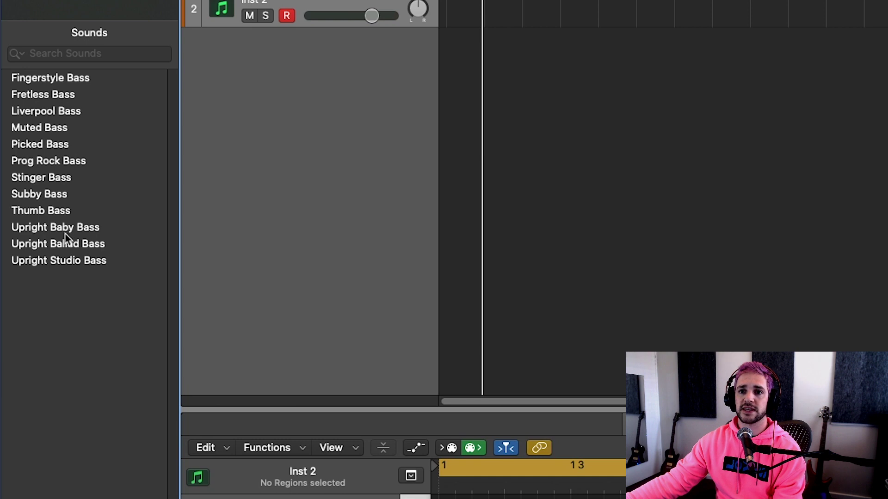
left_click(67, 229)
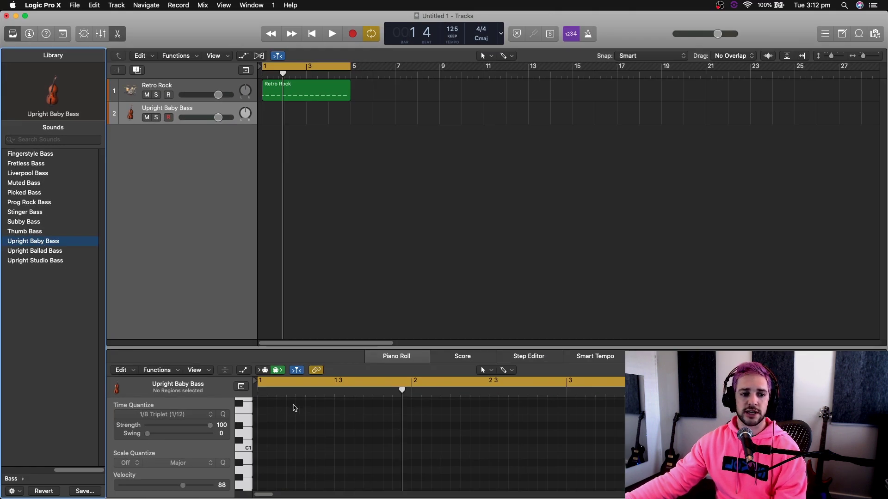
Draw a D2 note on beat 1 and a G1 note on beat 2 of bar 1 on the bass track, auditioning them
scroll(300, 413, "up", 2)
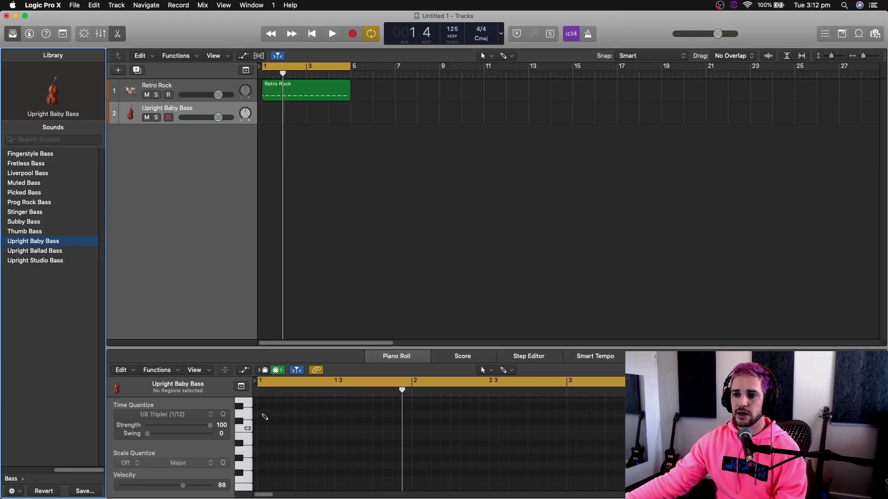
left_click(265, 417)
left_click_drag(309, 414, 273, 417)
key("space")
key("space")
scroll(386, 452, "down", 3)
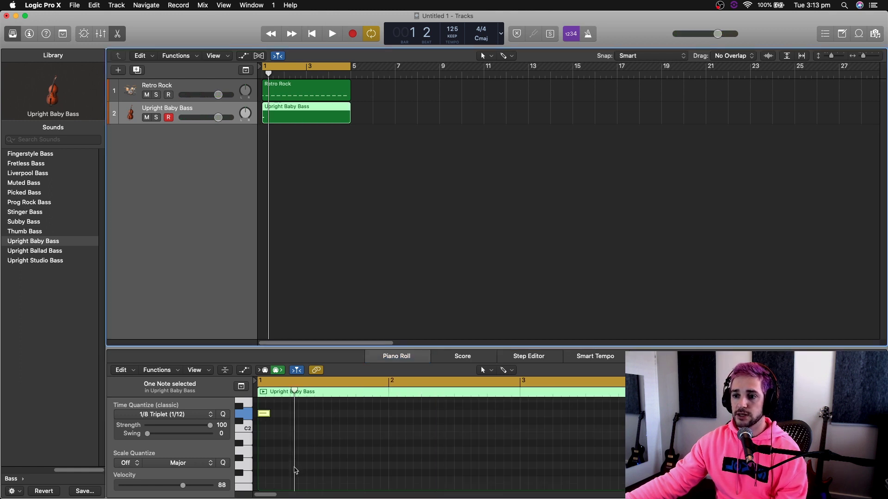
left_click(293, 467)
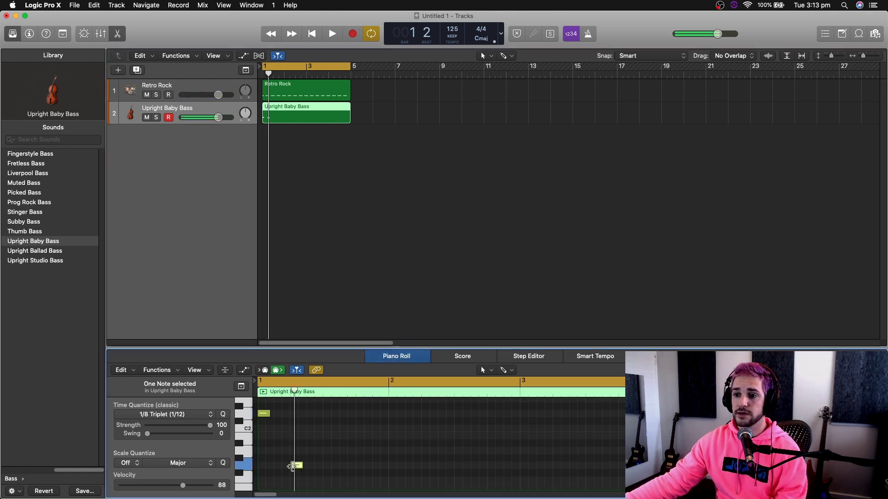
key("space")
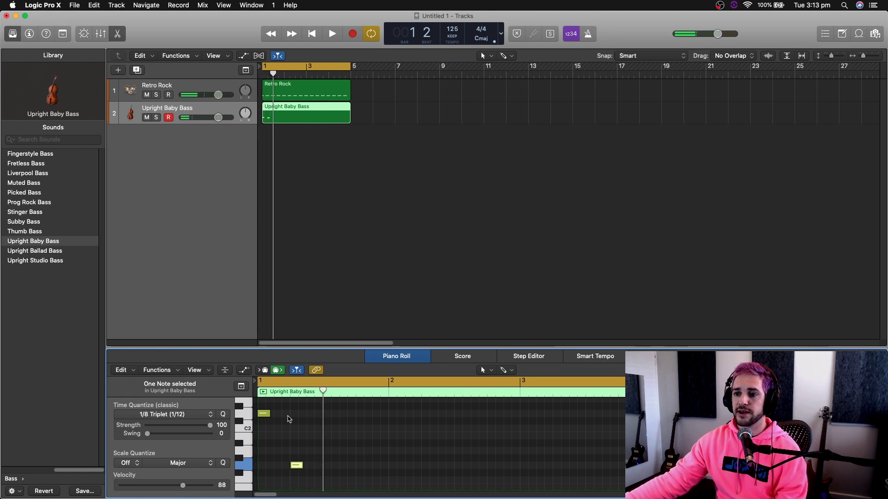
Lengthen both bass notes slightly and add D2 on beat 3 and G1 on beat 4 of bar 1
left_click_drag(271, 415, 277, 414)
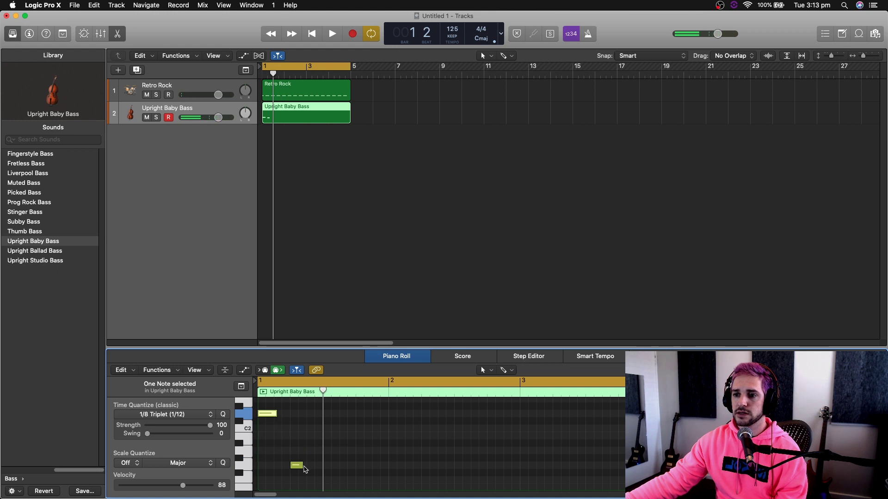
left_click_drag(303, 468, 311, 468)
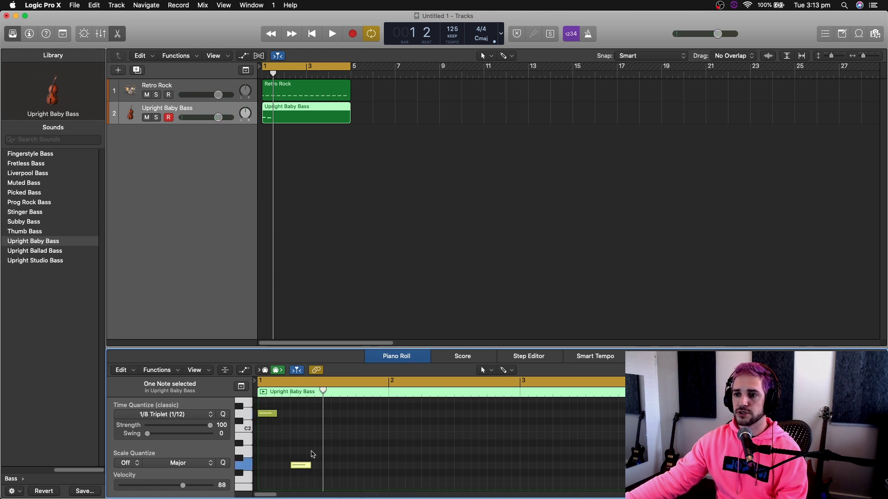
left_click(324, 414, "super")
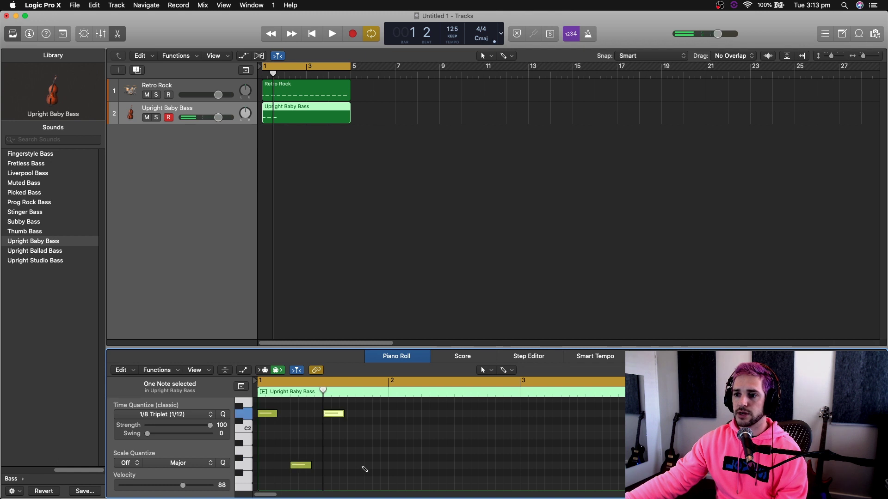
Repeat the four-note bass pattern through bar 4, playing it back with the drums
left_click_drag(415, 474, 259, 408)
key("super+r")
key("space")
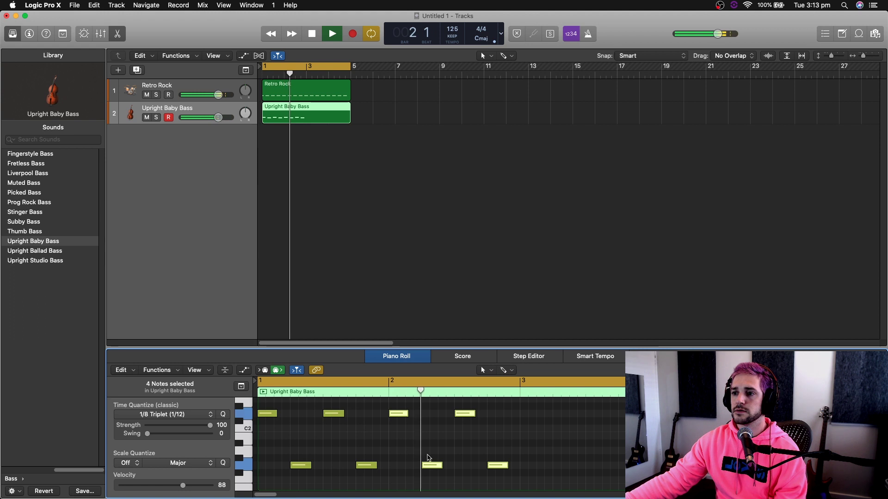
key("space")
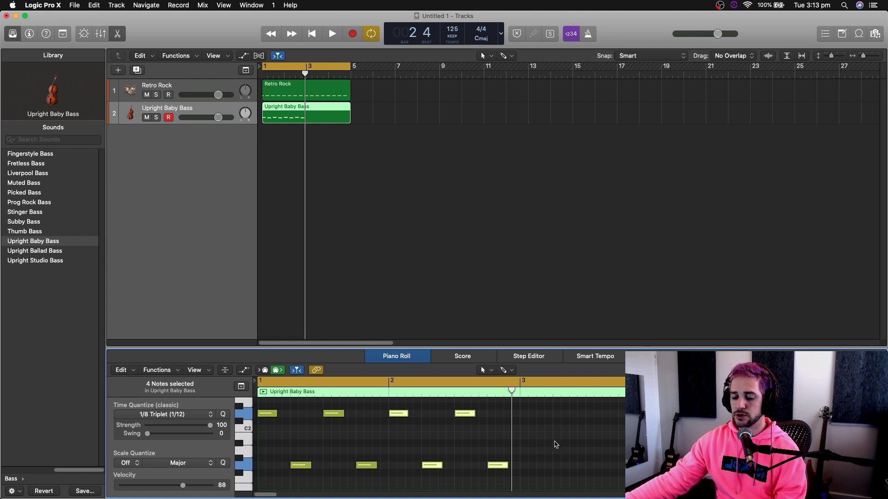
key("super+r")
Move the D2 bass notes in bars 3 and 4 down to C2 and play the beat back
left_click(557, 445)
left_click_drag(512, 410, 657, 429)
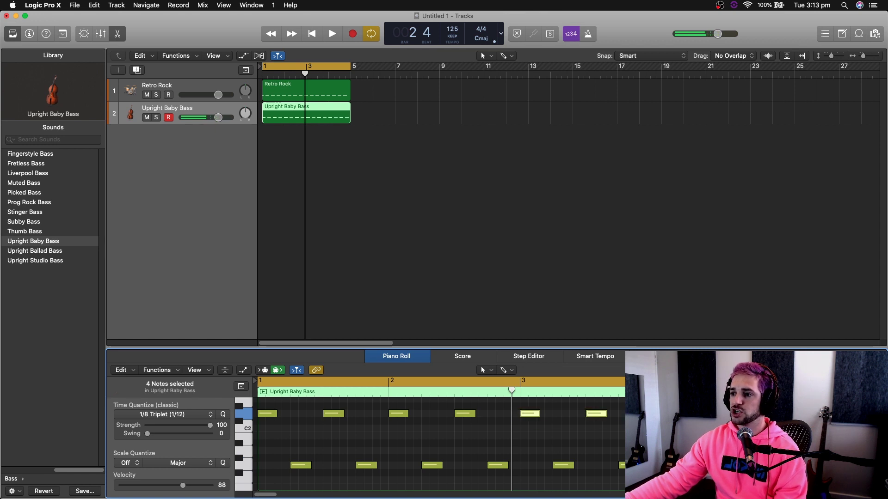
left_click_drag(531, 419, 532, 429)
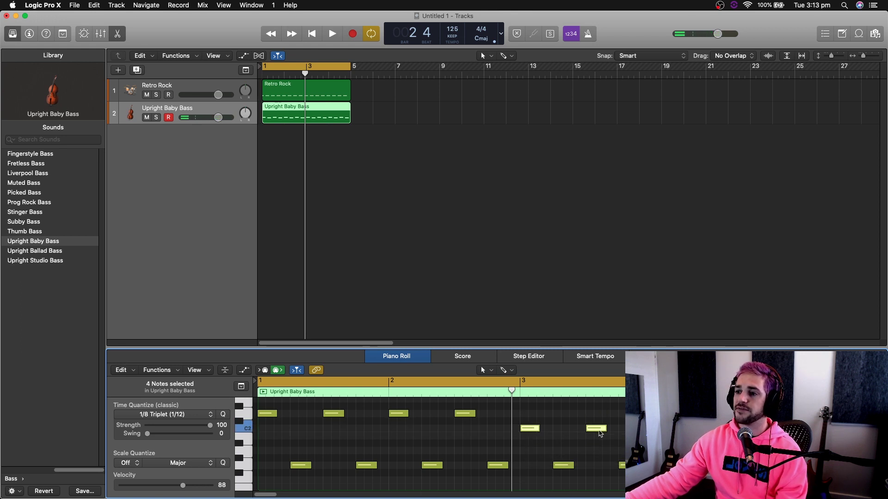
key("space")
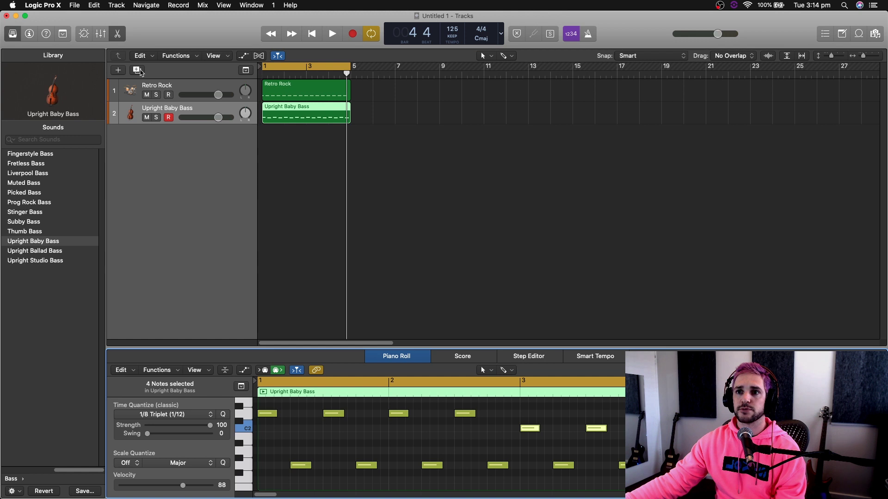
Add another software instrument track and load the Steel String Acoustic guitar sound on it
left_click(138, 70)
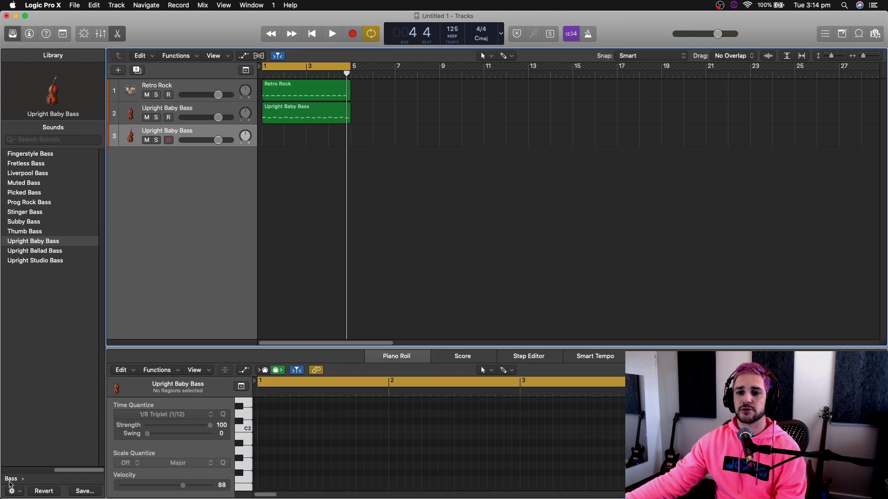
left_click(11, 480)
left_click(23, 202)
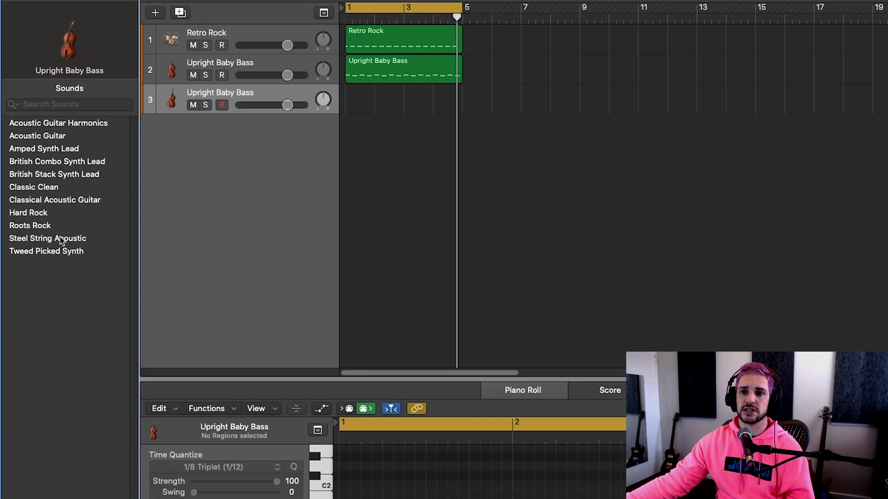
left_click(76, 238)
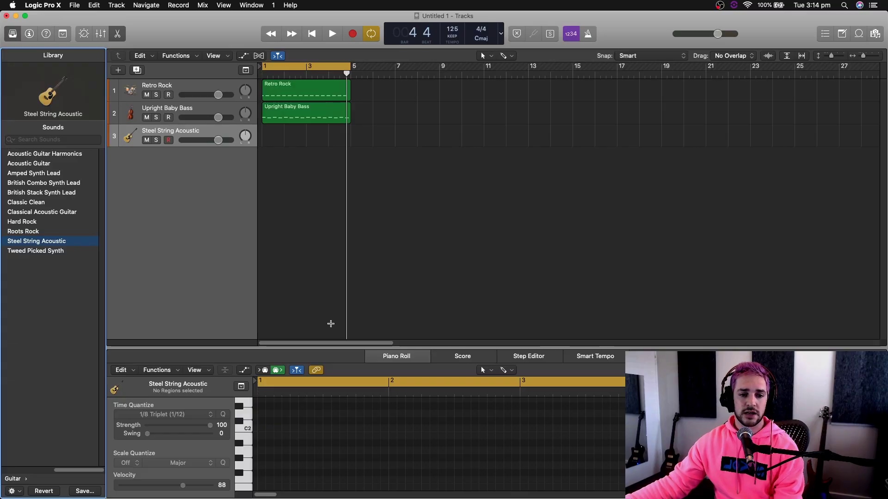
Draw G2 on beats 1 and 3 and D2 on beats 2 and 4 of bar 1 on the guitar track
scroll(292, 440, "up", 3)
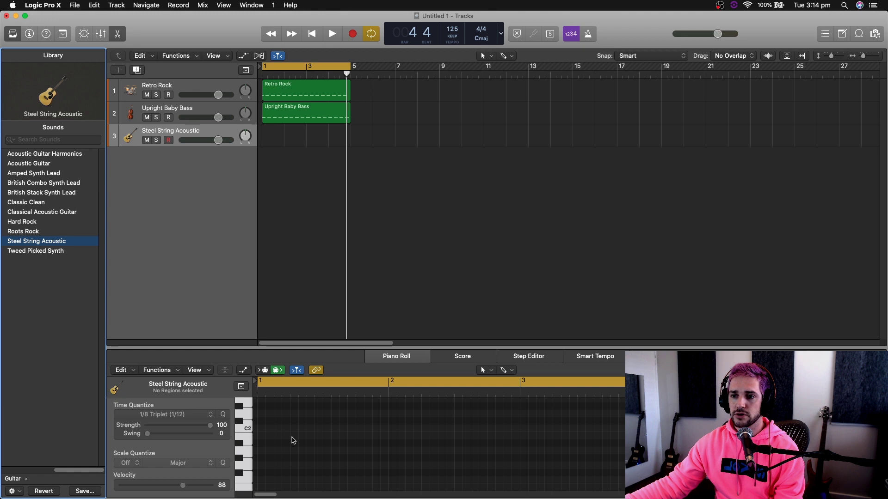
scroll(292, 440, "up", 3)
left_click(261, 422, "super")
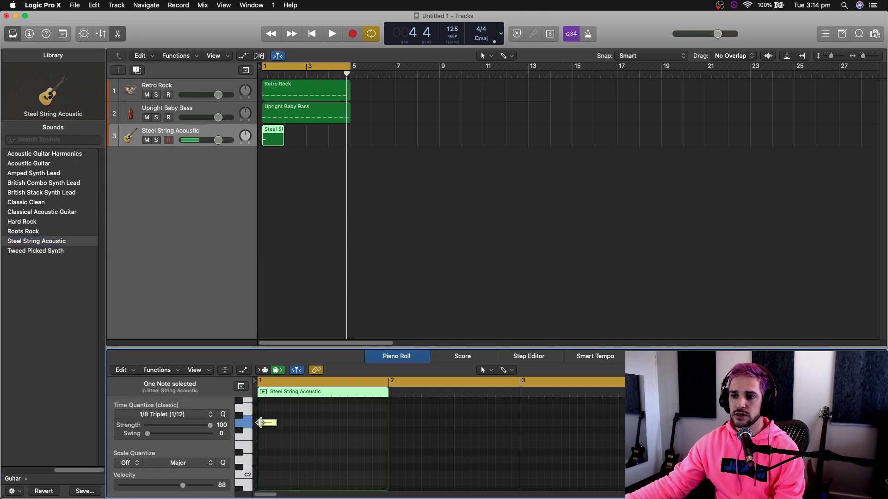
left_click(297, 461, "super")
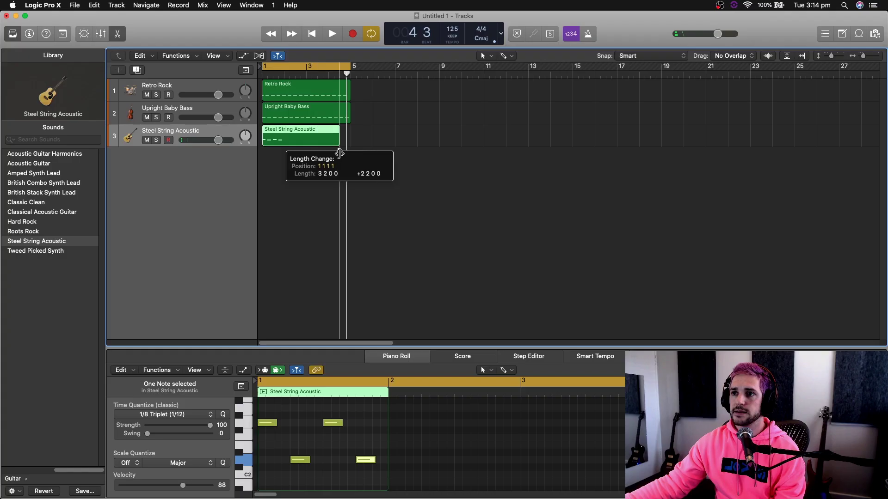
Extend the guitar region to four bars and repeat its four-note pattern through bar 4
left_click_drag(339, 151, 350, 139)
left_click_drag(273, 410, 391, 484)
key("super+r")
key("super+r")
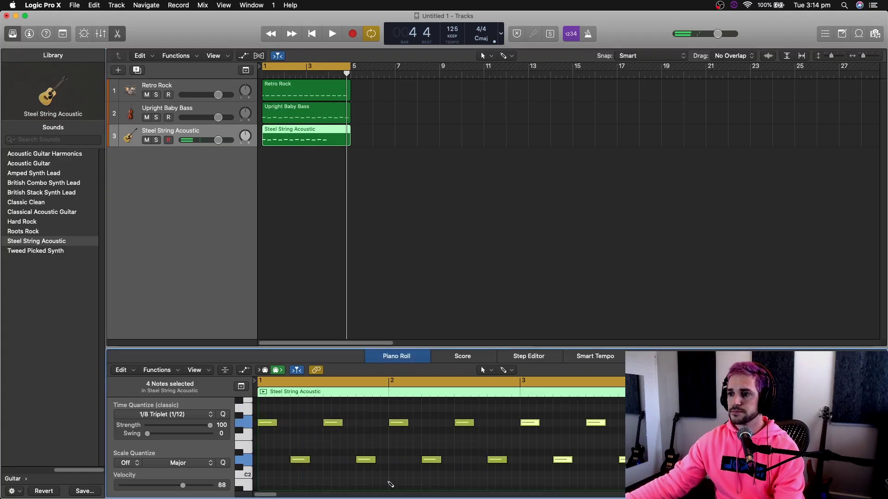
Lower the D2 guitar notes in bars 3 and 4 slightly and play the tracks back
scroll(547, 440, "down", 3)
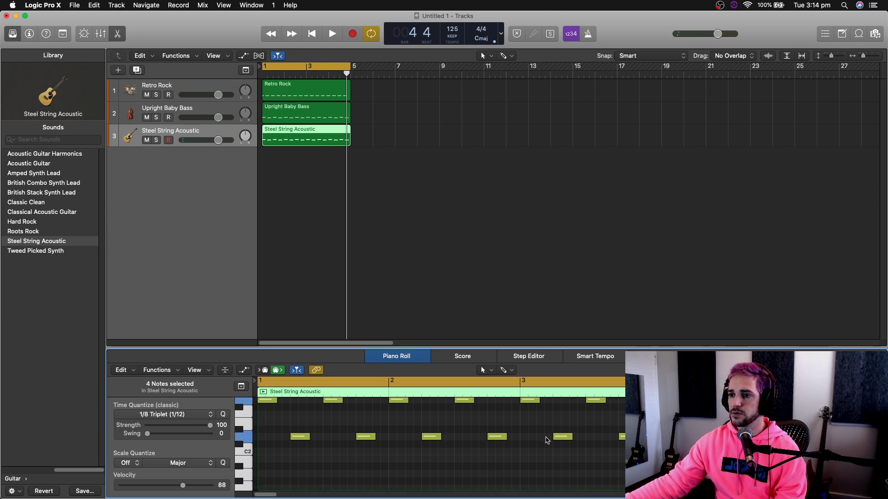
scroll(547, 440, "up", 6)
scroll(553, 442, "down", 3)
left_click_drag(550, 445, 629, 483)
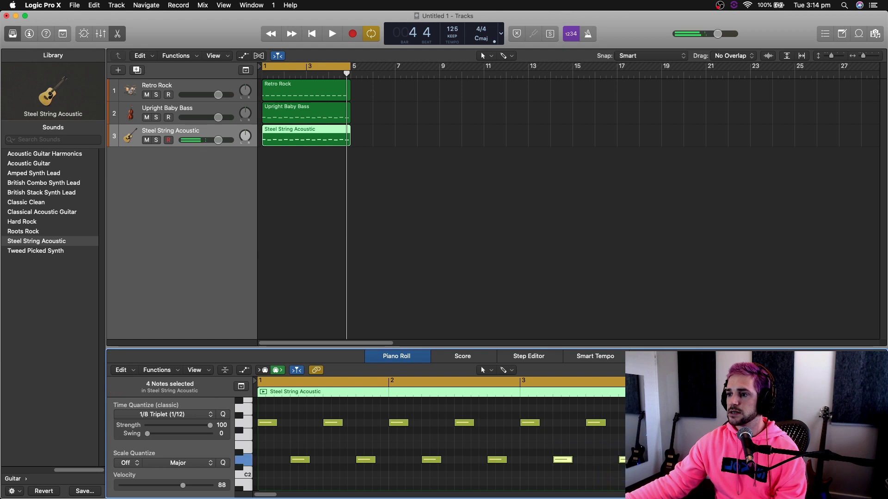
left_click_drag(560, 464, 565, 471)
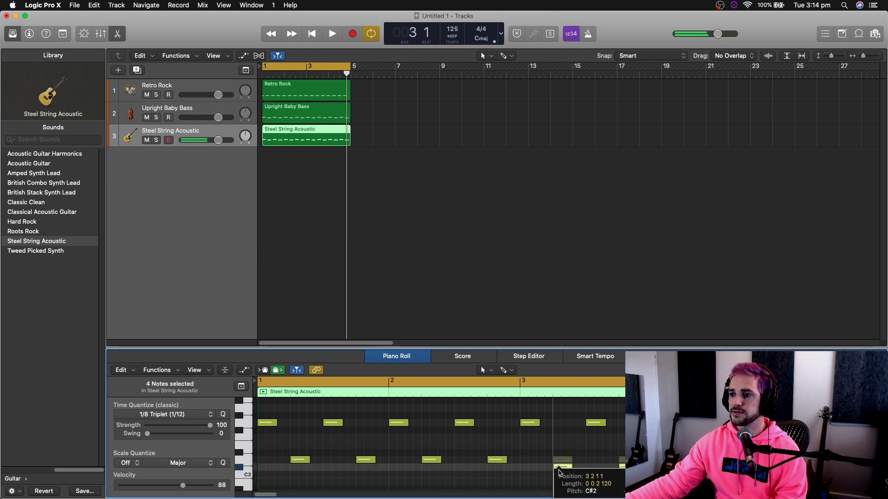
key("space")
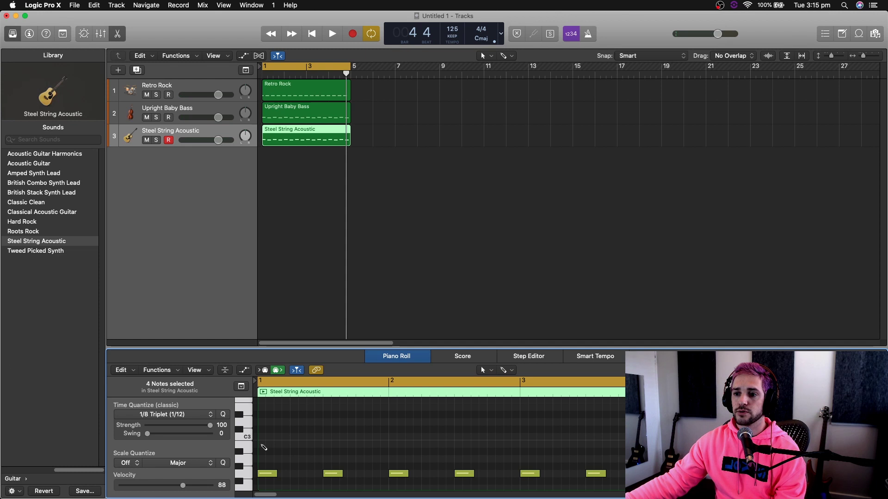
Draw a B2, D3 and G3 chord at the start of bar 1 on the guitar track
left_click(264, 444)
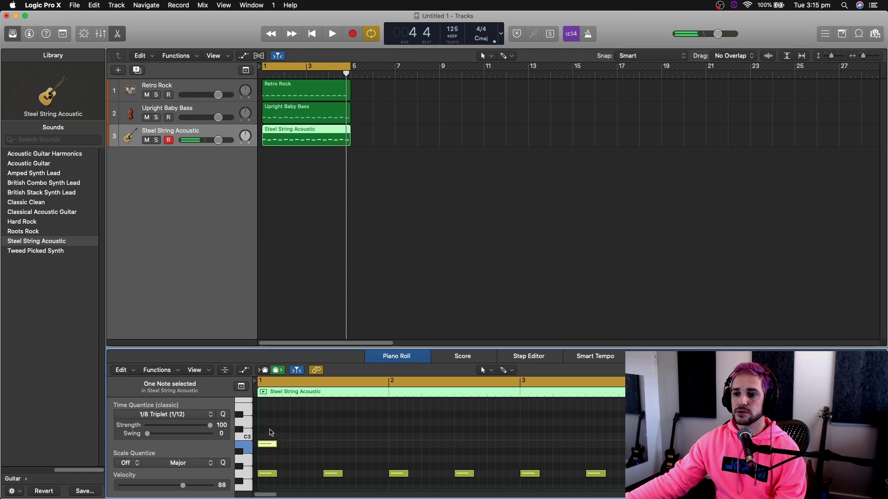
scroll(271, 433, "up", 2)
left_click(267, 445)
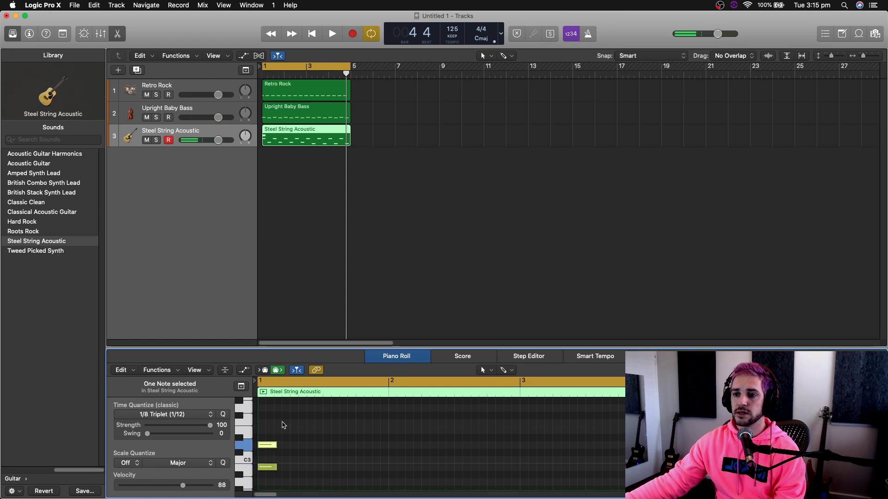
scroll(285, 439, "up", 2)
left_click(268, 428)
Shift the three-note guitar chord to the last triplet of beat 1 and shorten its notes
key("cmd+a")
scroll(276, 487, "down", 4)
mouse_move(276, 438)
left_mouse_down()
mouse_move(266, 440)
mouse_move(282, 437)
left_mouse_up()
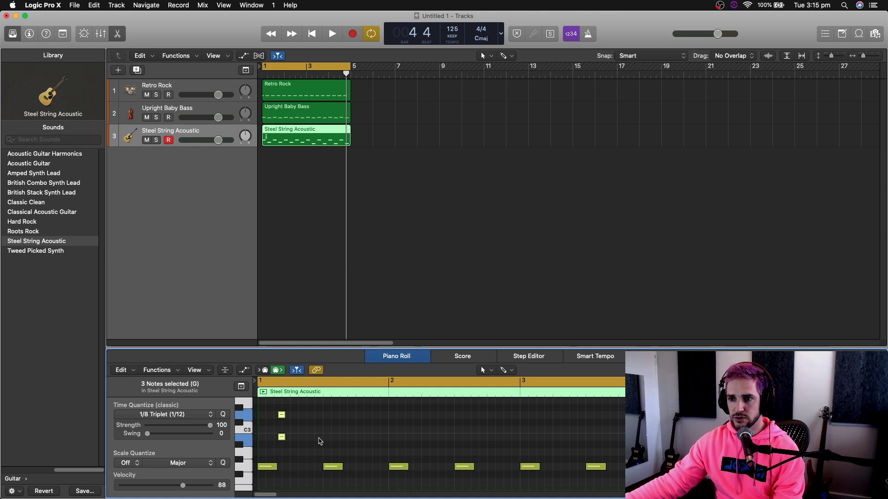
left_click_drag(286, 415, 289, 416)
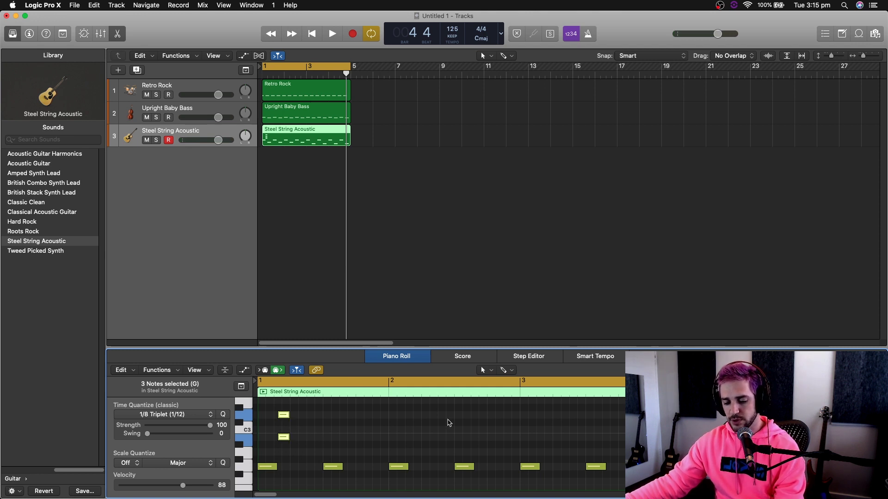
Repeat the off-beat guitar chord every two beats through bar 4
scroll(385, 421, "up", 1)
key("super+r")
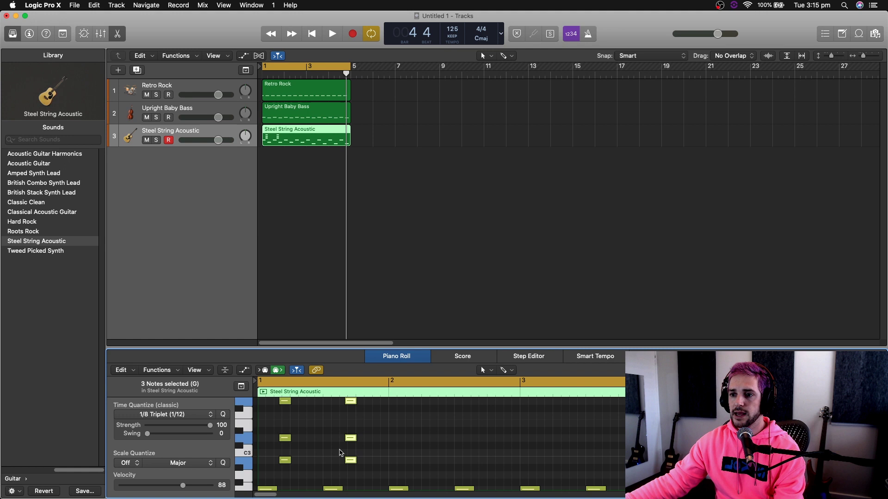
key("super+r")
key("super+r")
key("super+r")
key("super+r")
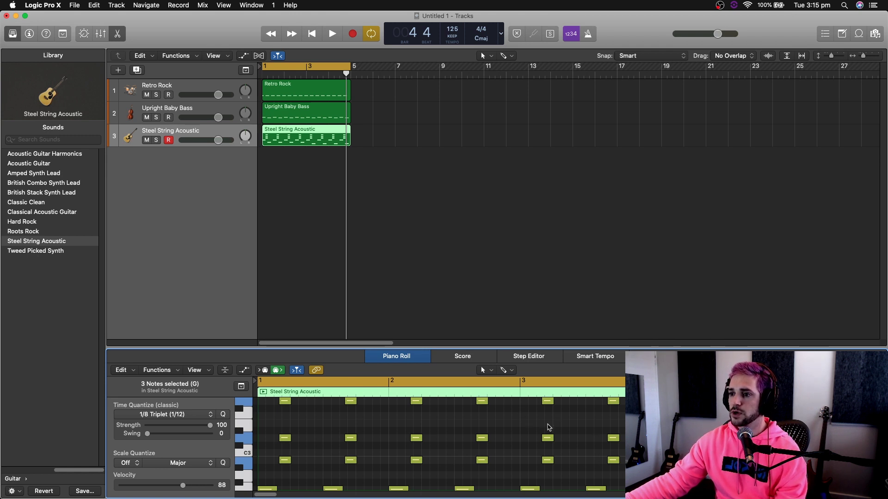
Raise the B2 and D3 chord notes in bars 3 and 4 to C3 and E3, and play the result
left_click(538, 425)
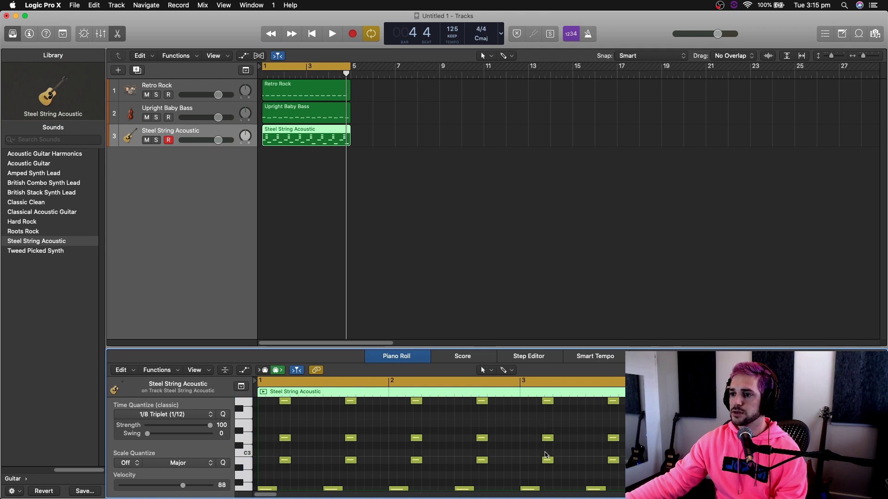
left_click_drag(527, 414, 624, 485)
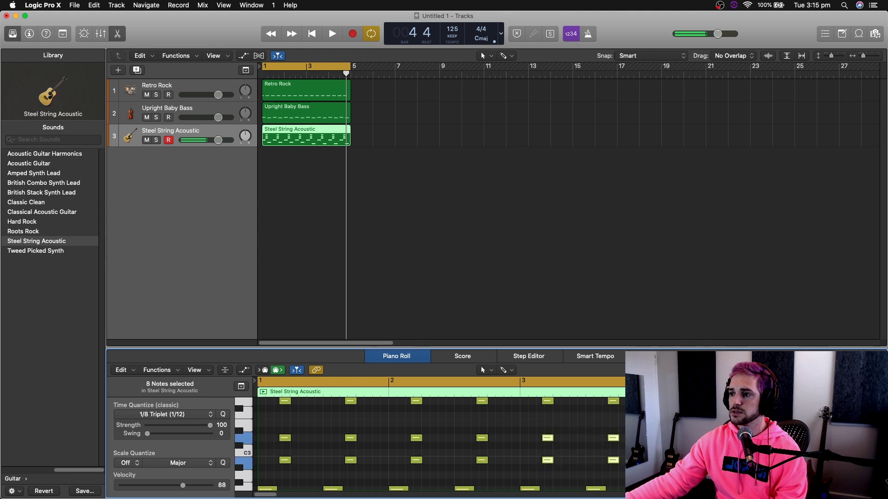
left_click(540, 432)
left_click_drag(540, 431, 625, 462)
left_click_drag(548, 438, 625, 453)
scroll(550, 435, "up", 3)
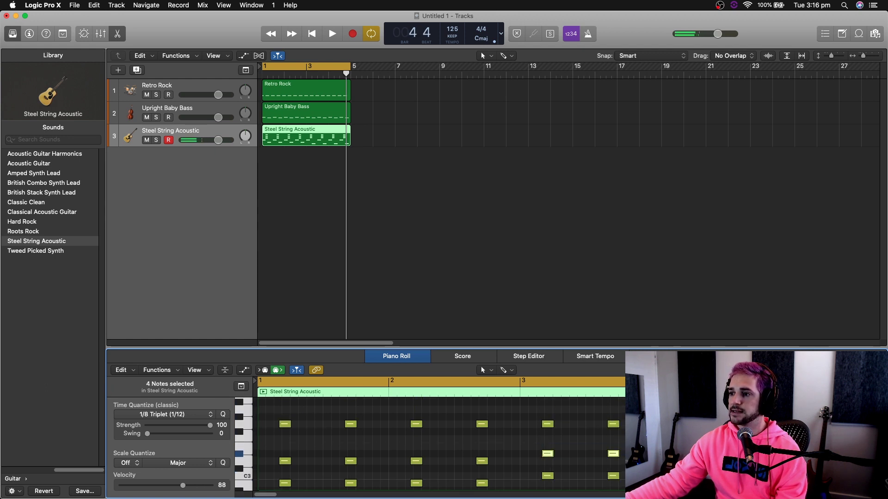
scroll(545, 426, "down", 2)
left_click_drag(547, 431, 548, 424)
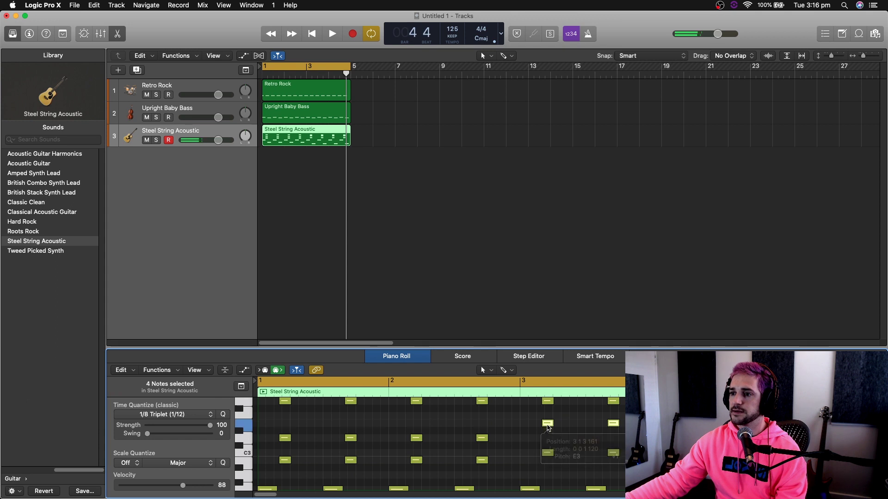
key("space")
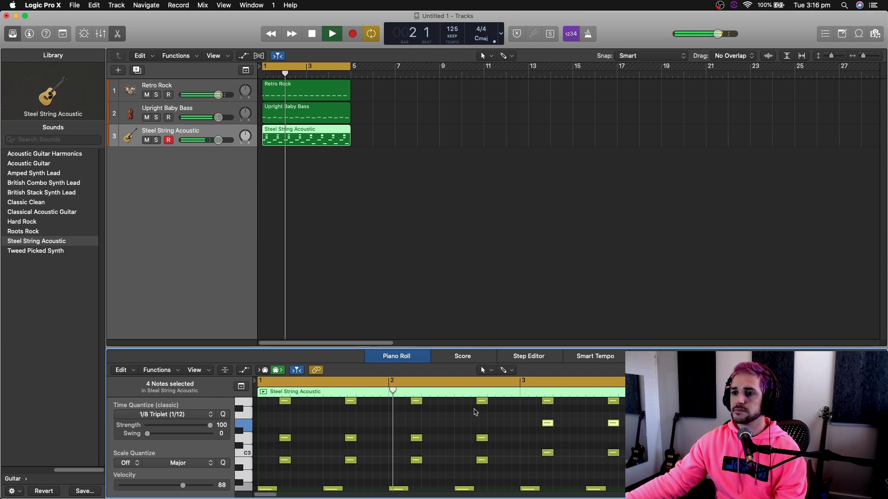
key("space")
Copy all the guitar chords one beat later, play them back, and trim the guitar region to four bars
scroll(387, 436, "up", 2)
left_click_drag(270, 413, 625, 489)
scroll(300, 454, "down", 2)
left_click_drag(286, 462, 318, 464)
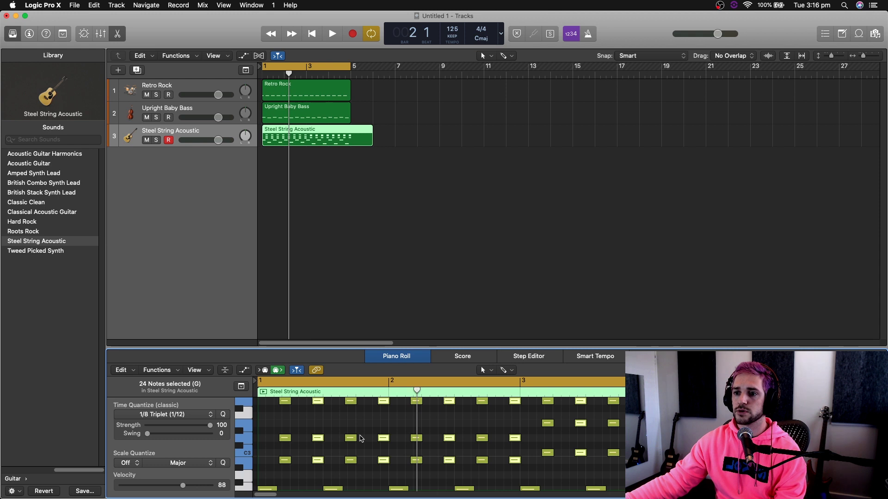
key("space")
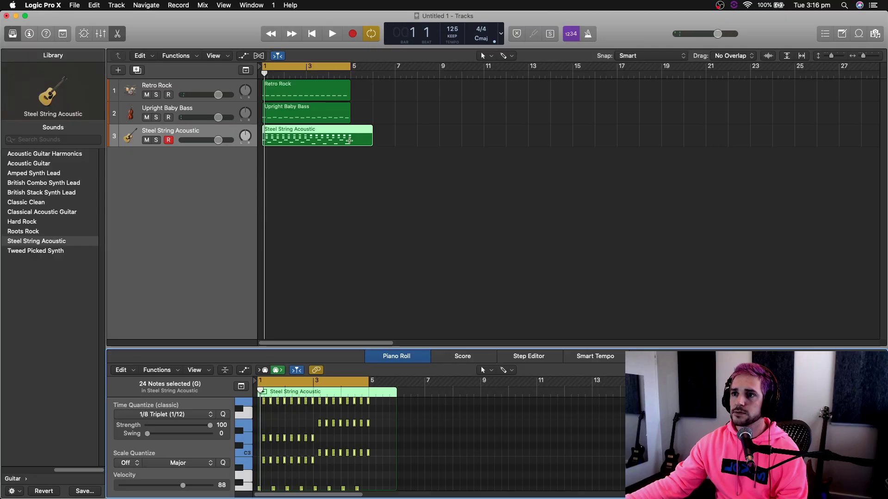
left_click_drag(368, 145, 350, 145)
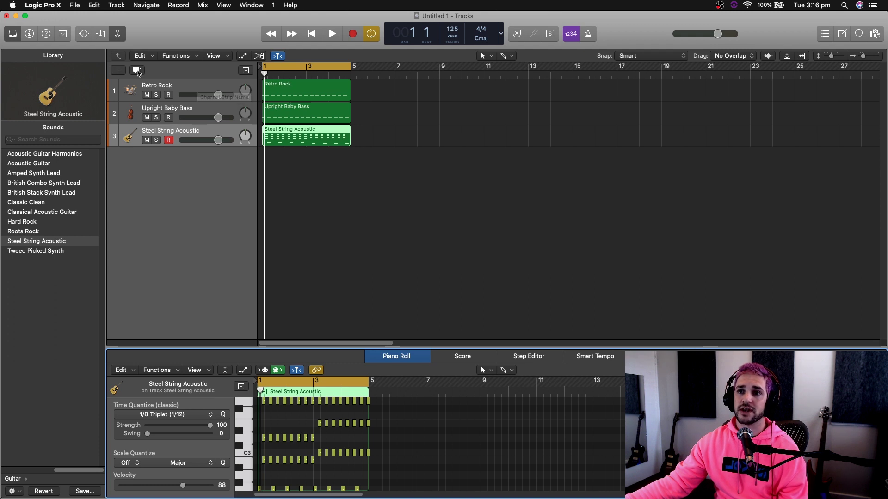
Add a software instrument track and load the Tango Accordion sound from the World keyboards
left_click(118, 70)
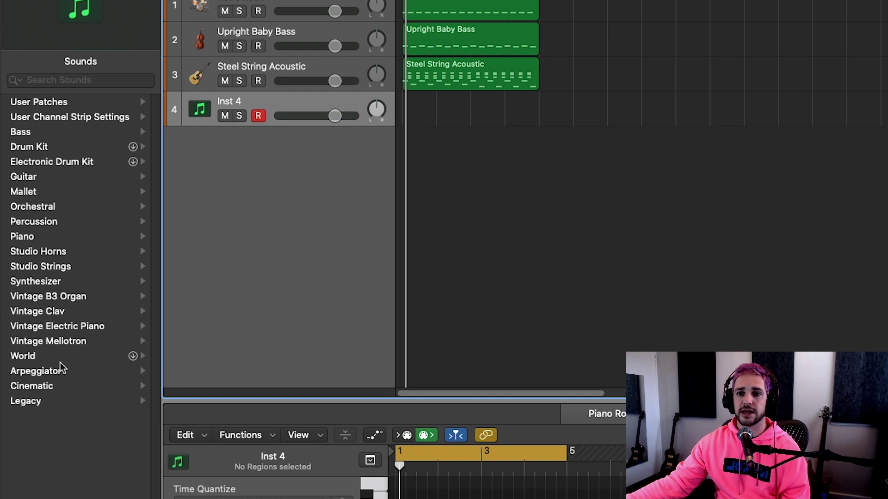
left_click(56, 357)
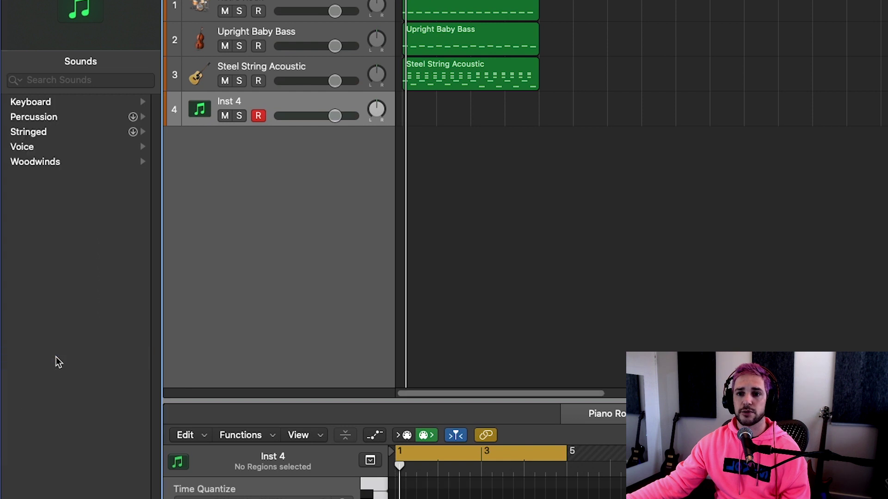
left_click(50, 102)
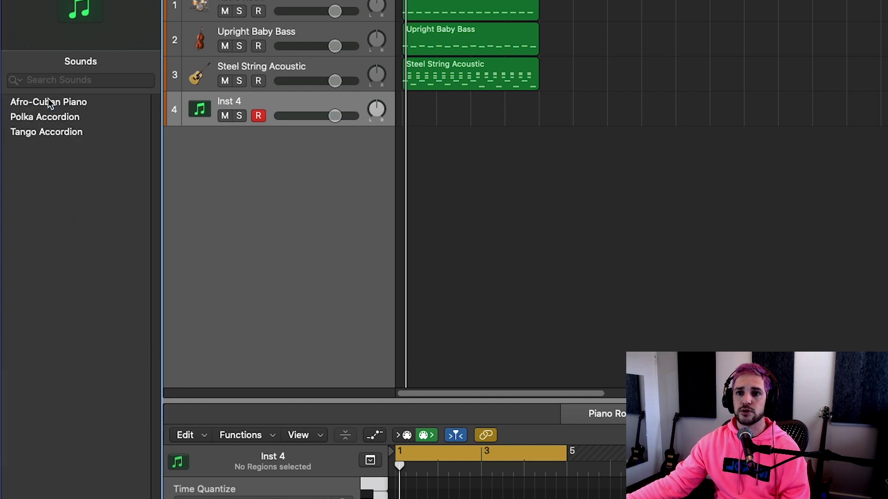
left_click(64, 132)
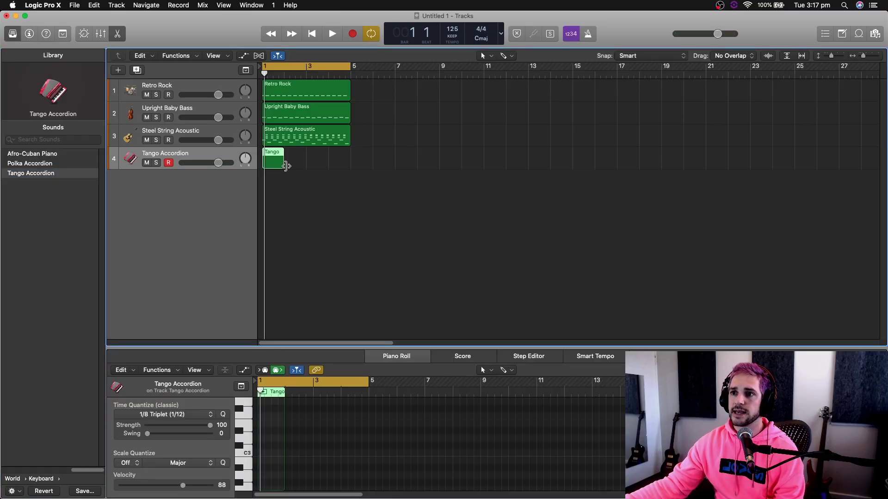
Extend the accordion region to four bars and draw an A3 note at the start of bar 1
left_click_drag(286, 167, 351, 165)
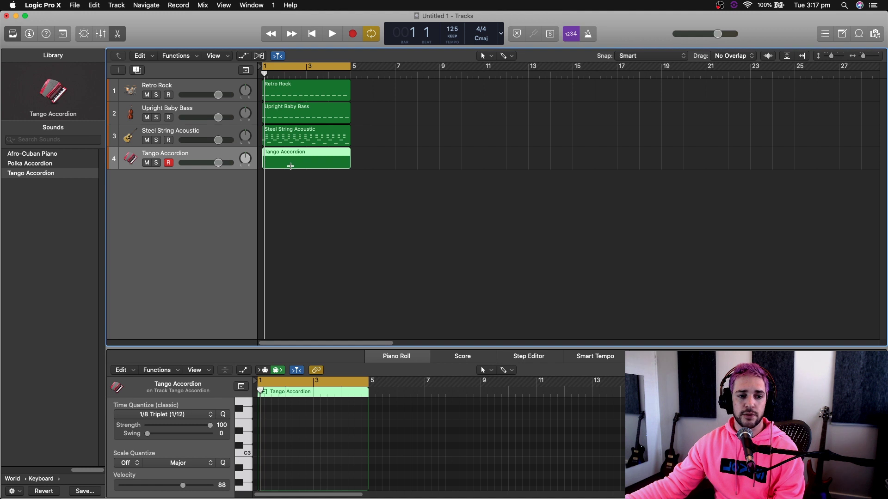
key("z")
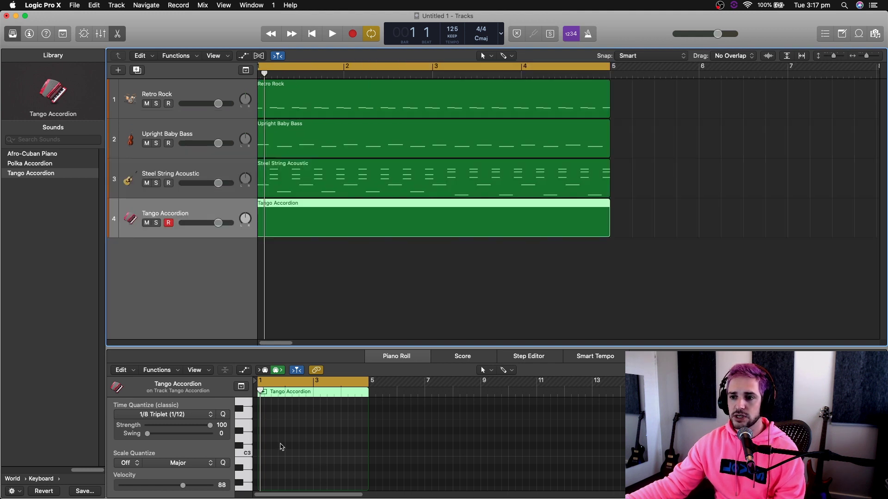
scroll(267, 435, "up", 2)
left_click(263, 435)
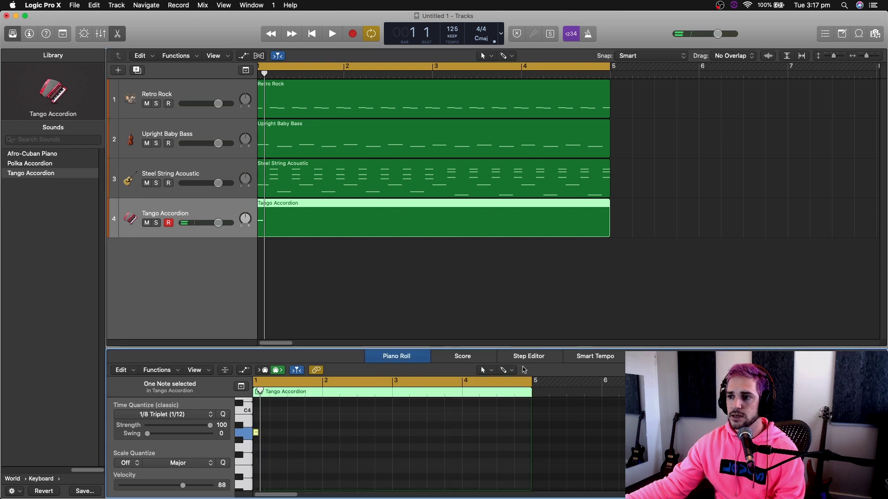
Using the Brush tool, fill bars 1 and 2 of the accordion region with alternating G3 and D3 notes, and play them back
left_click(506, 370)
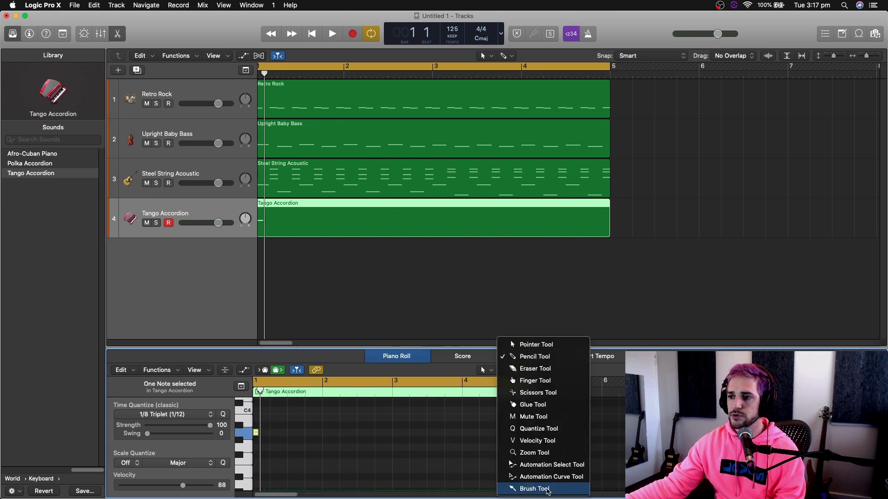
left_click(528, 489)
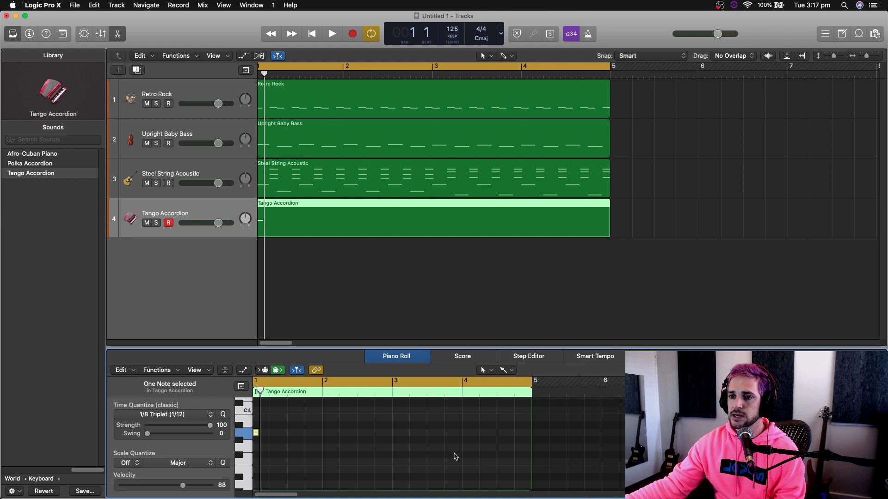
mouse_move(283, 420)
left_mouse_down()
mouse_move(262, 430)
mouse_move(296, 444)
mouse_move(287, 413)
mouse_move(383, 410)
left_mouse_up()
left_click_drag(262, 411, 262, 426)
key("space")
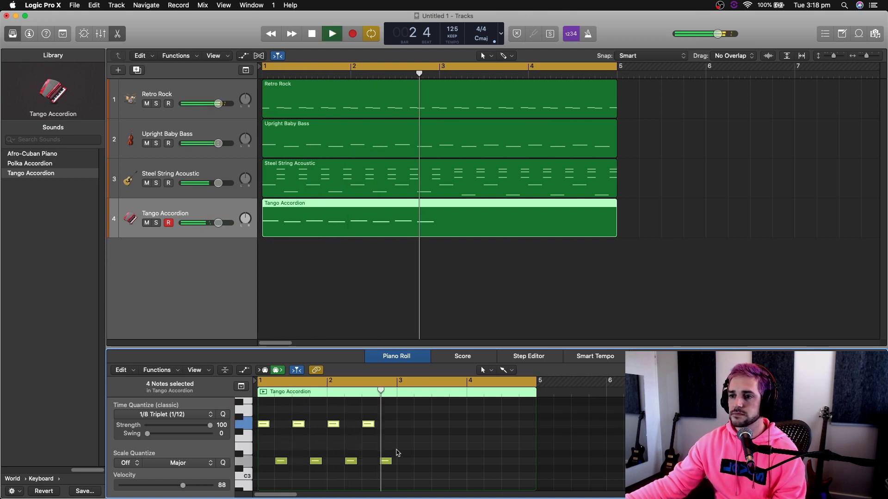
key("space")
Repeat the accordion pattern into bars 3 and 4, lower the D3 notes there to C3, and play it back
left_click_drag(267, 410, 412, 492)
key("super+r")
left_click(415, 468)
left_click_drag(418, 452, 529, 469)
left_click_drag(424, 458, 425, 470)
key("space")
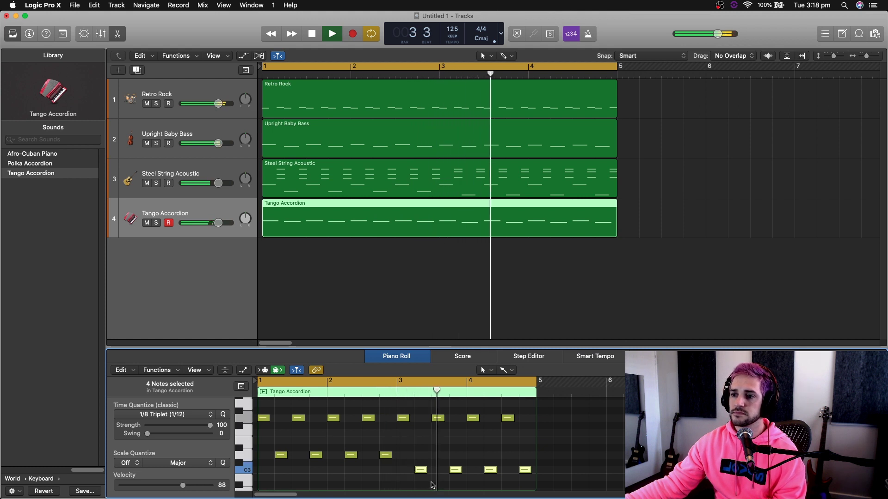
key("space")
Raise the D3 and C3 accordion notes by one octave to D4 and C4 and listen to the pattern
left_click_drag(272, 449, 392, 460)
scroll(553, 432, "up", 5)
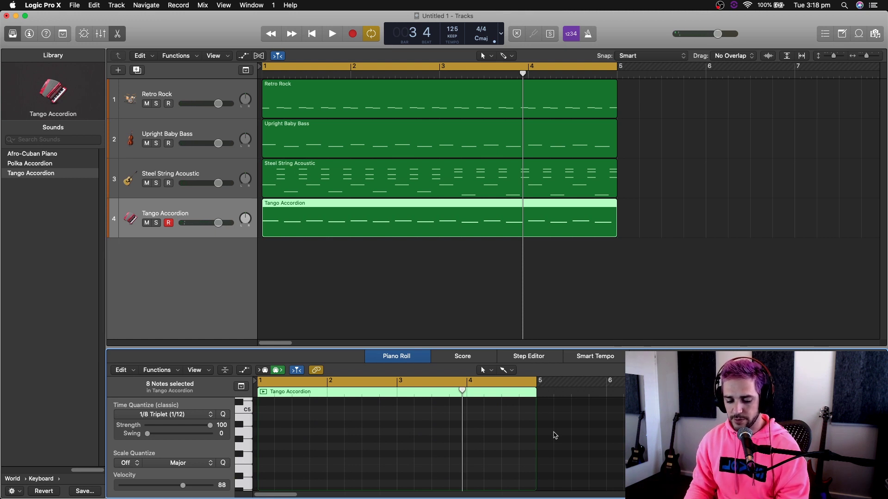
scroll(555, 436, "down", 5)
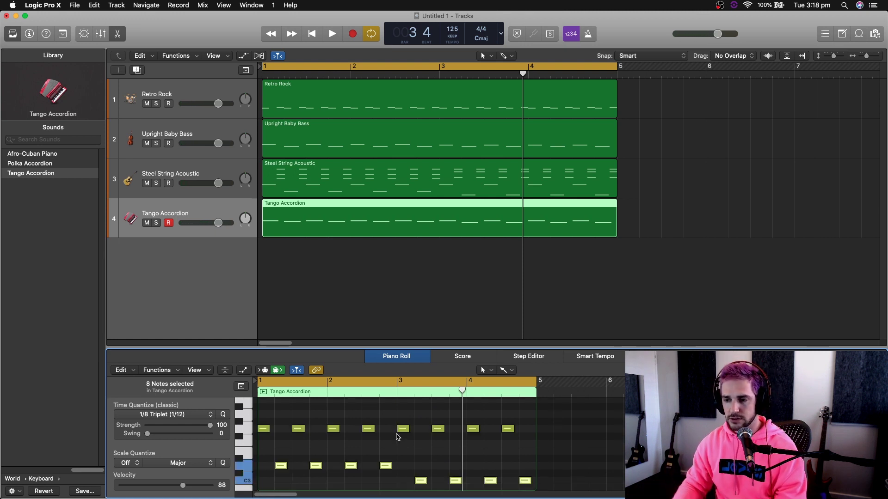
key("space")
scroll(423, 444, "up", 3)
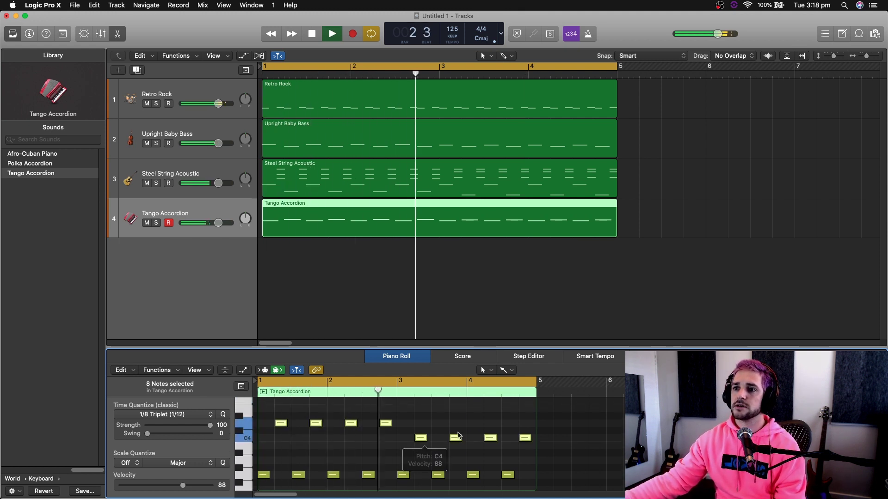
scroll(447, 431, "up", 3)
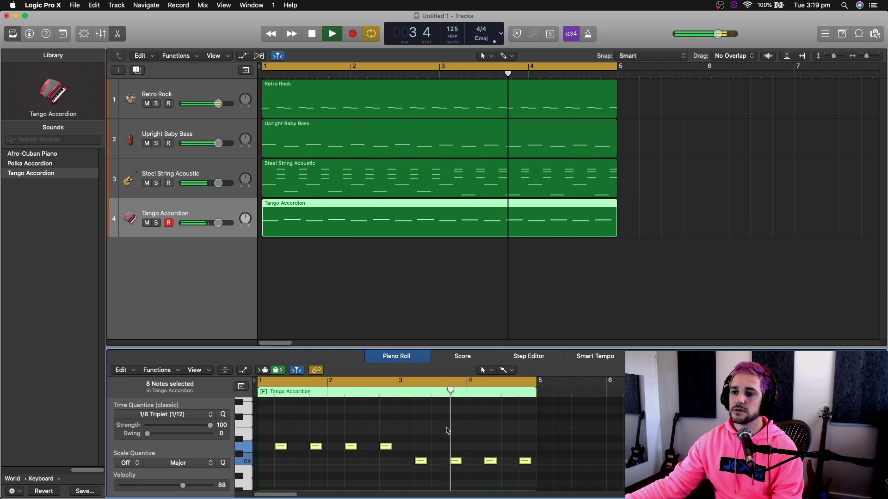
key("space")
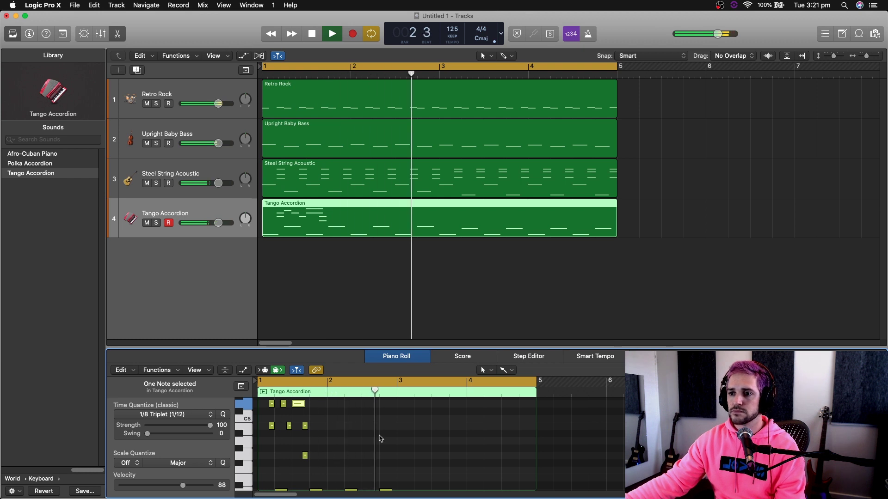
Copy the nine-note accordion melody from bar 1 to bar 3, five semitones higher, and play it back
key("space")
scroll(273, 413, "down", 3)
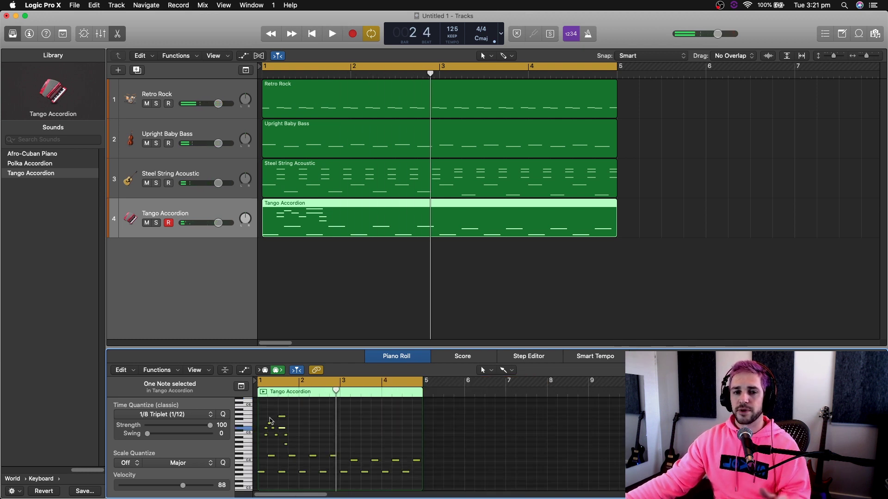
left_click_drag(263, 413, 309, 447)
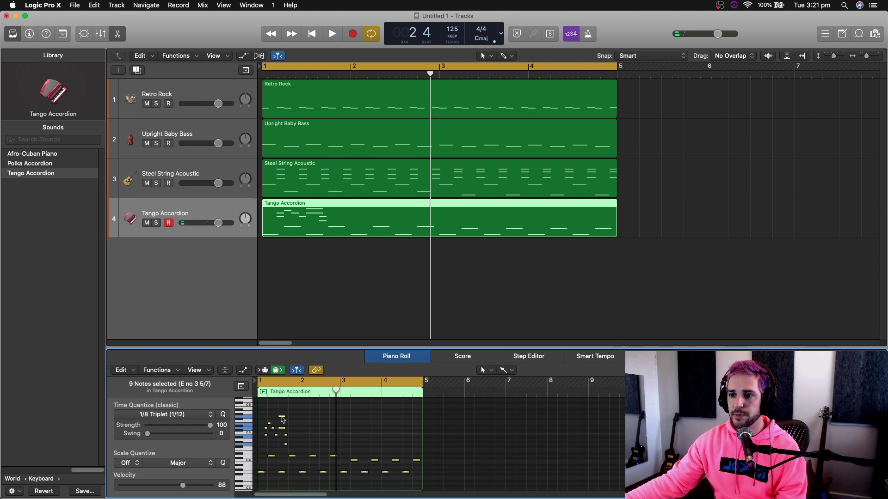
left_click_drag(283, 420, 366, 410)
key("space")
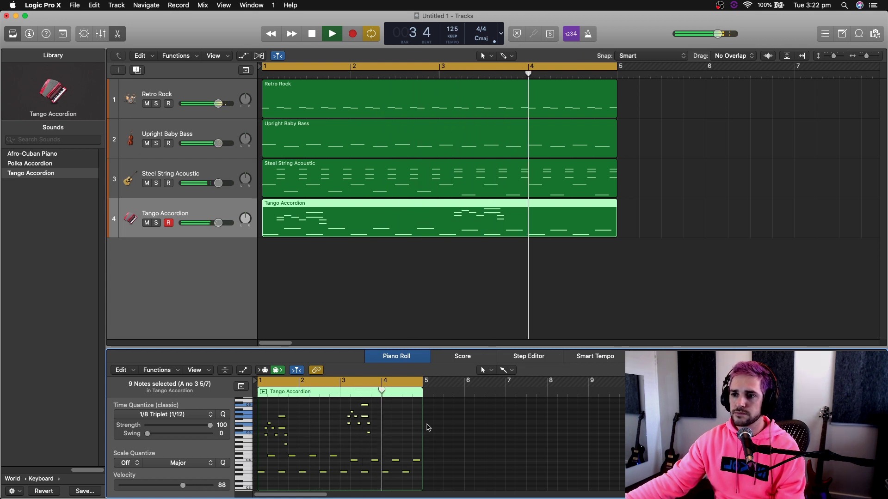
key("space")
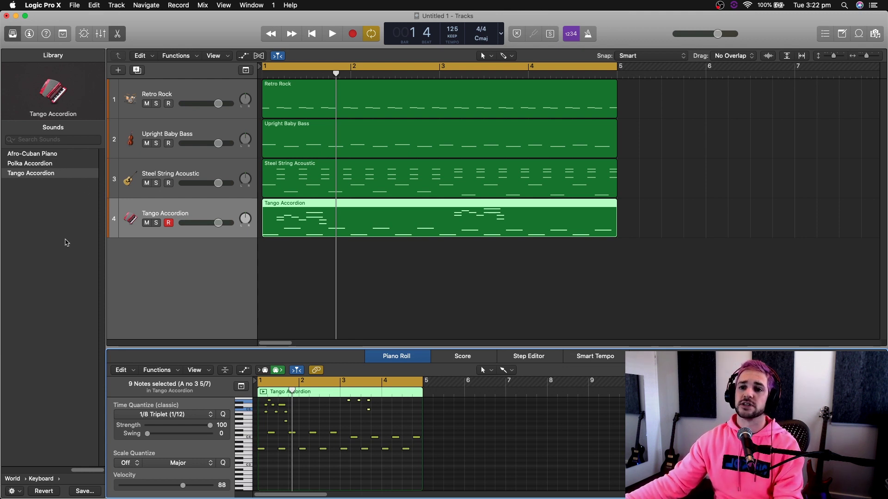
Add a software instrument track with the Chinese Dizi Flute sound from the World woodwinds and lower its volume
left_click(118, 70)
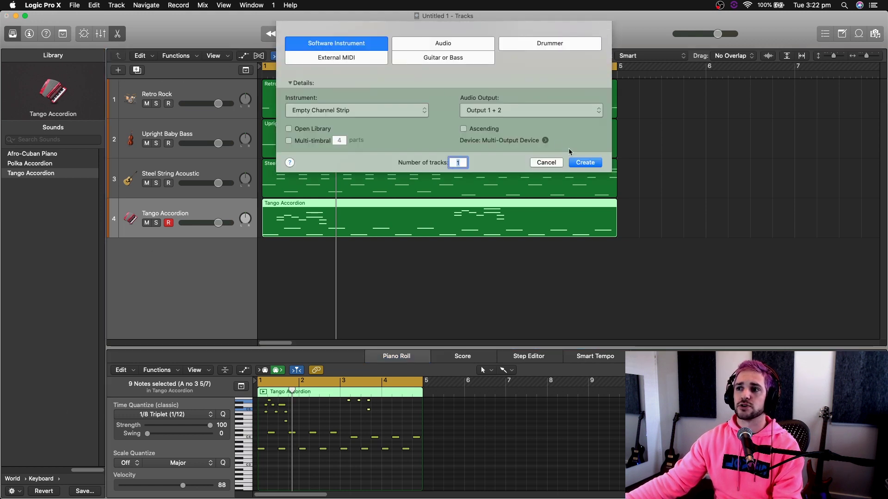
left_click(585, 162)
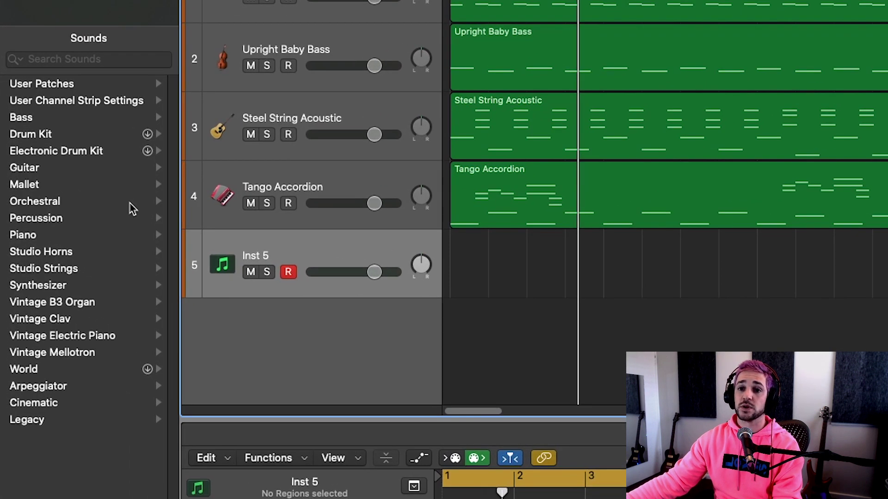
left_click(37, 372)
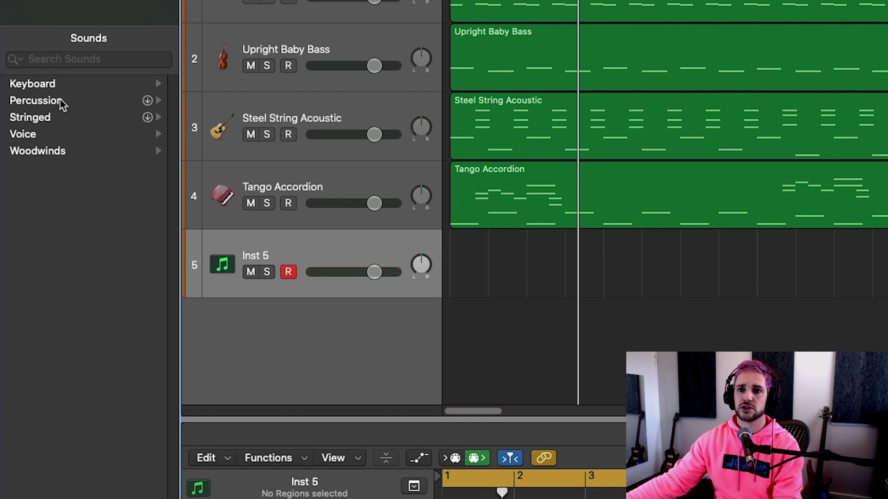
left_click(57, 153)
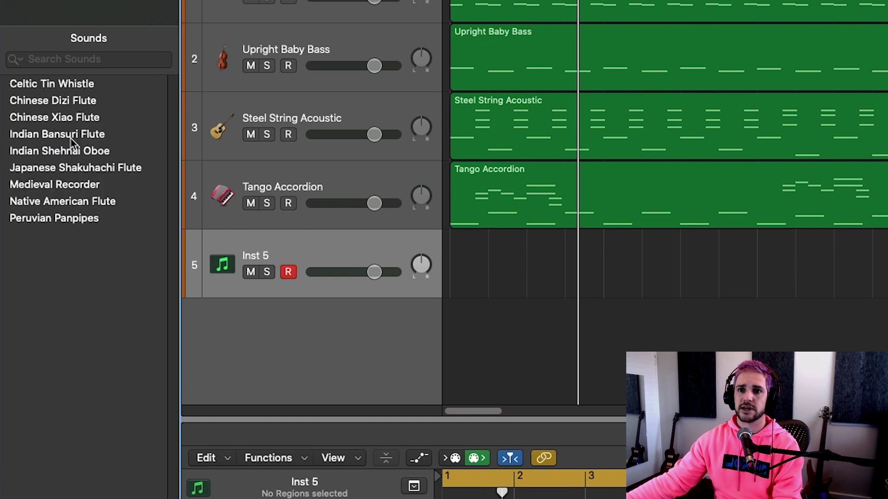
left_click(72, 108)
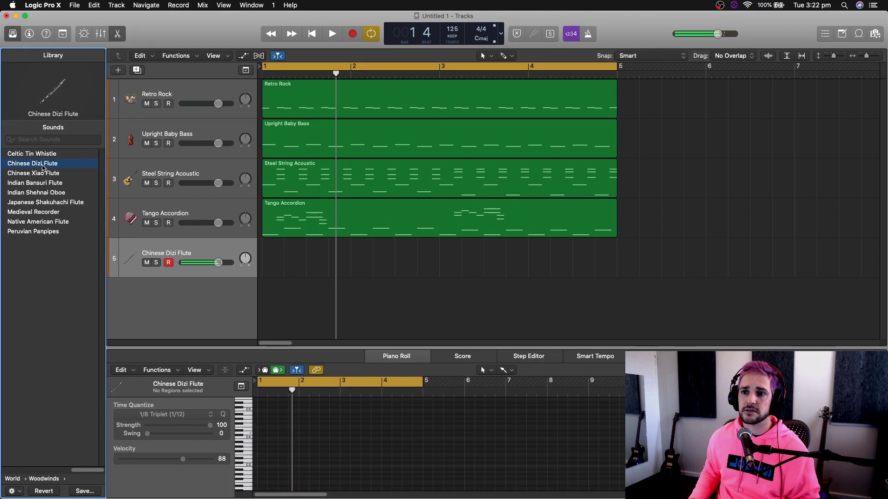
left_click(217, 263)
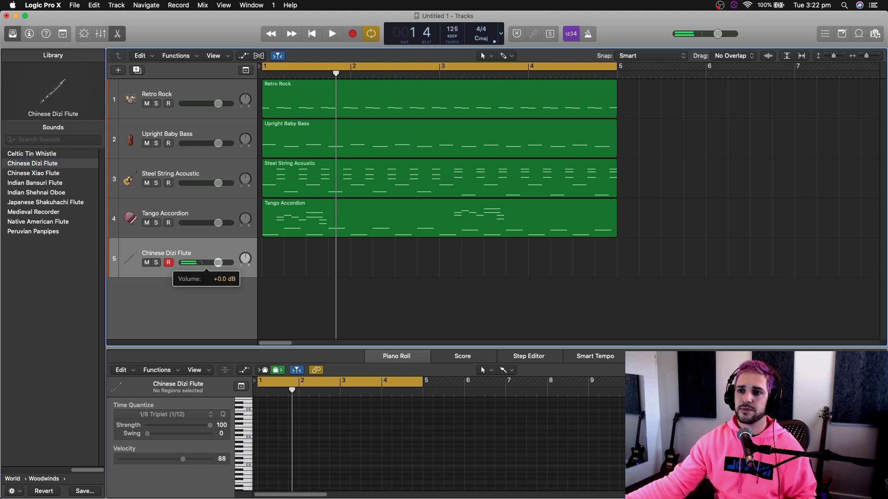
left_click_drag(209, 263, 198, 265)
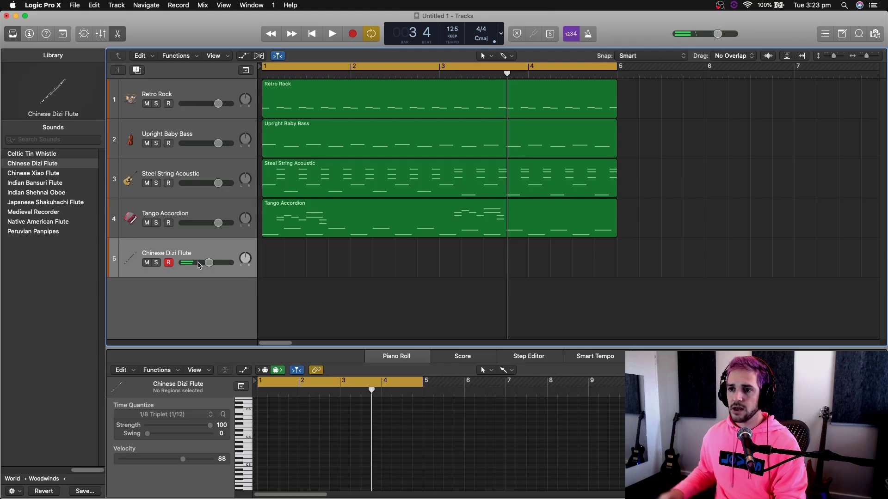
Create an empty MIDI region on the flute track, extend it to four bars, and show it in the note editor
left_click(272, 268)
left_click_drag(347, 273, 617, 276)
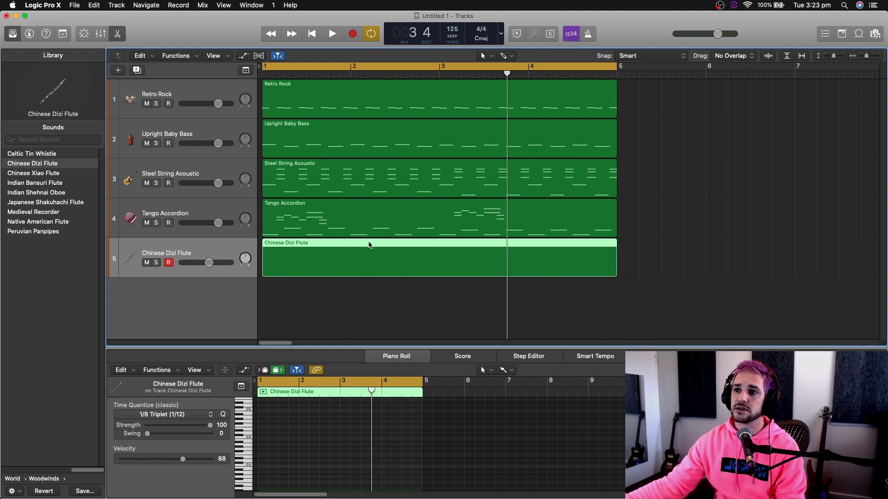
double_click(369, 245)
double_click(369, 245)
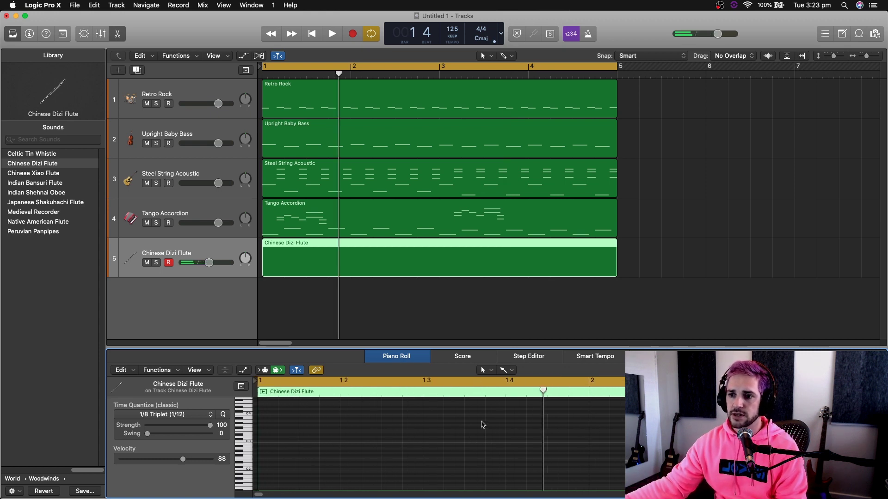
Draw a twelve-note flute melody from the end of bar 1 through bar 2: G4 A4 B4 C5 B4 A4 G4 F#4 G4 A4 B4 G4
scroll(482, 424, "up", 2)
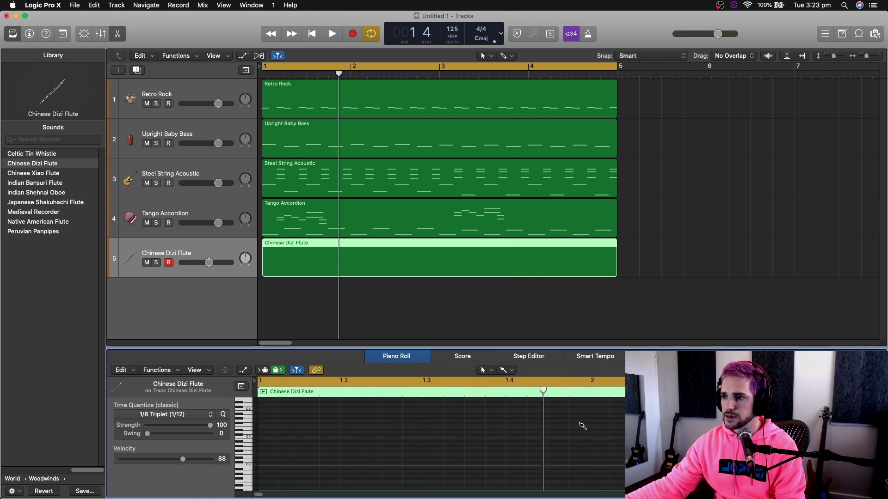
left_click(580, 442)
left_click_drag(581, 445, 578, 445)
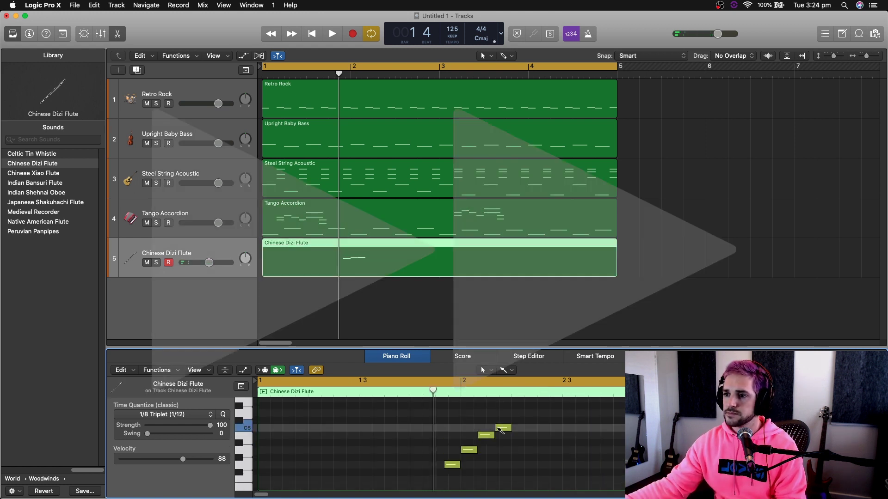
key("space")
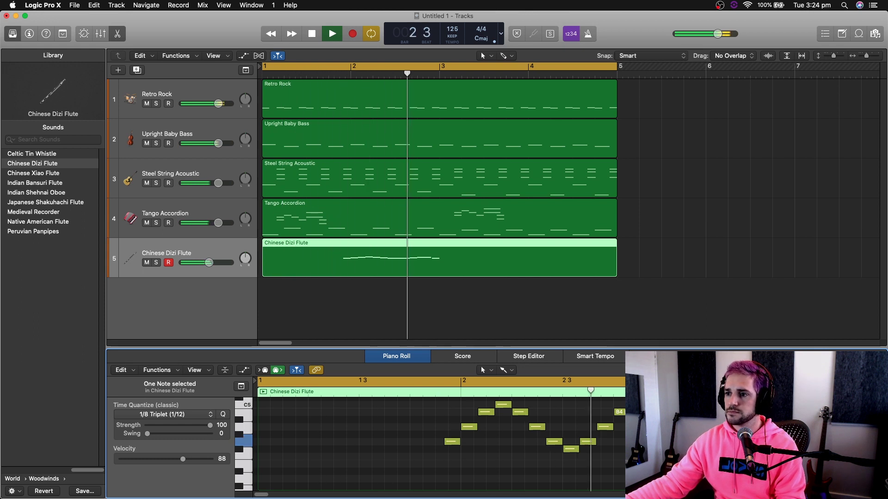
key("space")
Lengthen all twelve flute notes slightly so that neighbouring notes overlap, and play the melody back
scroll(365, 484, "down", 3)
scroll(322, 468, "up", 3)
scroll(321, 468, "down", 2)
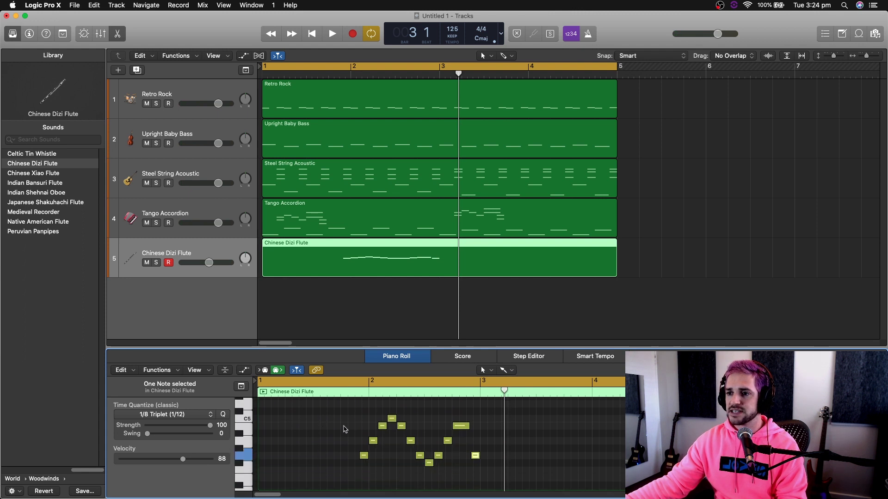
key("super+a")
key("super+Right")
left_click_drag(286, 458, 289, 458)
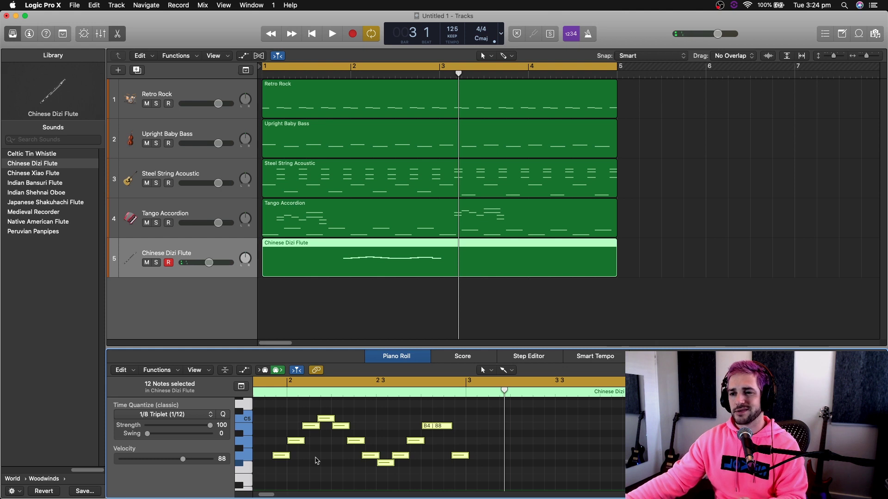
key("space")
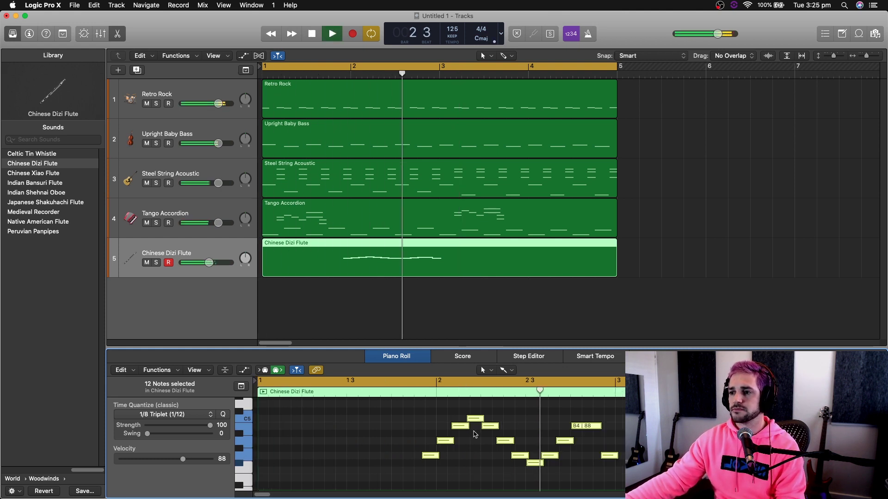
key("space")
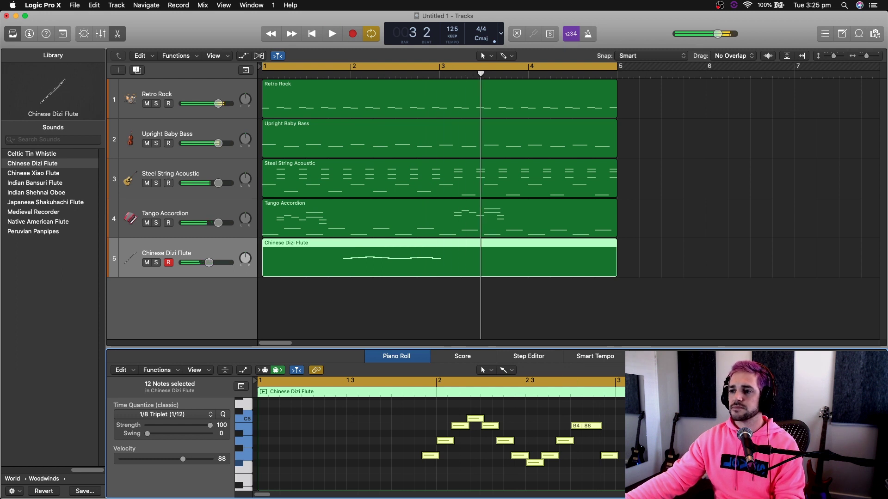
Copy the whole flute phrase two bars later and five semitones higher, and play the loop back
scroll(555, 440, "down", 2)
scroll(509, 458, "down", 2)
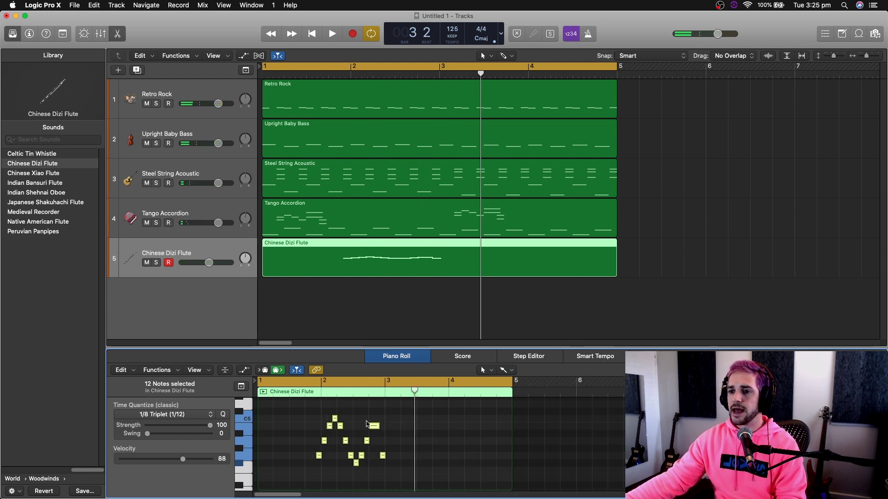
left_click_drag(320, 458, 417, 423)
key("space")
scroll(459, 430, "down", 2)
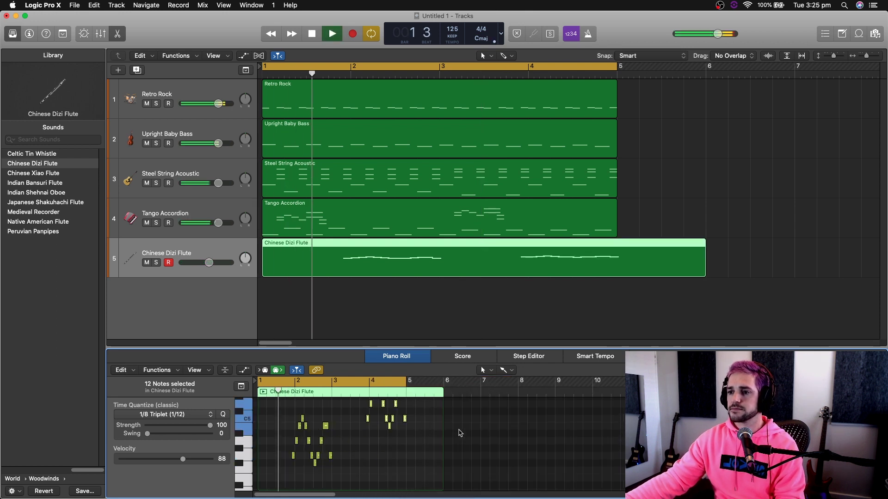
scroll(459, 430, "down", 2)
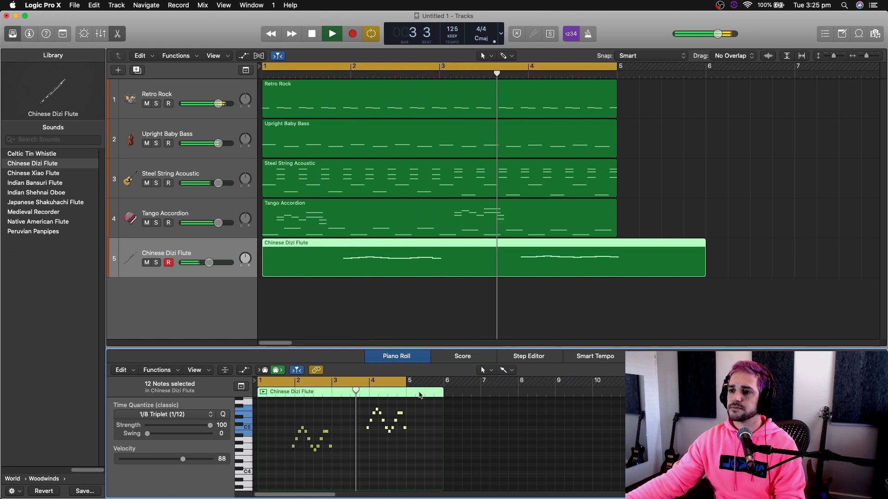
key("space")
Trim the flute region to four bars, shortening the notes that cross the split point, and select the flute track
left_click(617, 263)
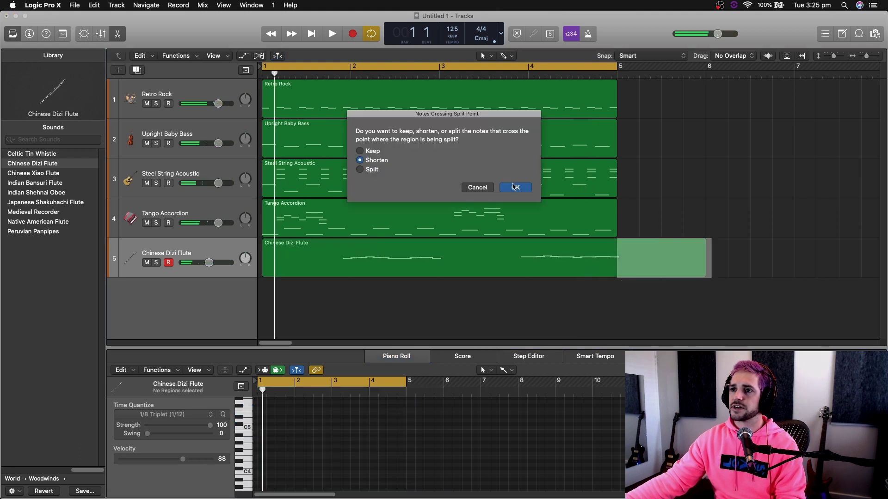
left_click(515, 187)
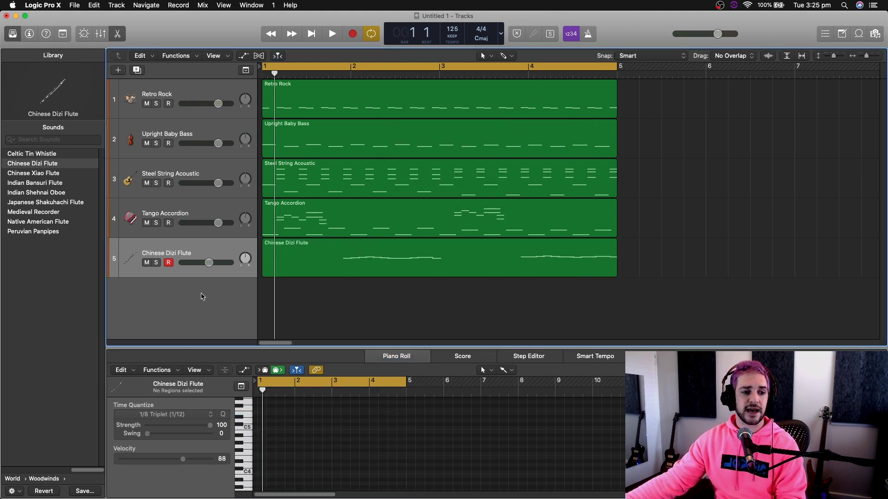
left_click(180, 258)
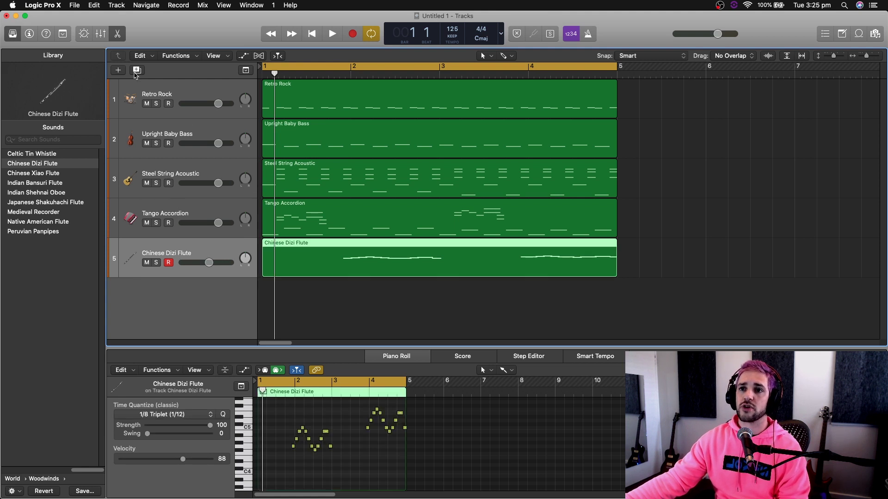
Add a software instrument track and load the Orchestral Kit patch from the orchestral percussion sounds
left_click(118, 75)
left_click(588, 161)
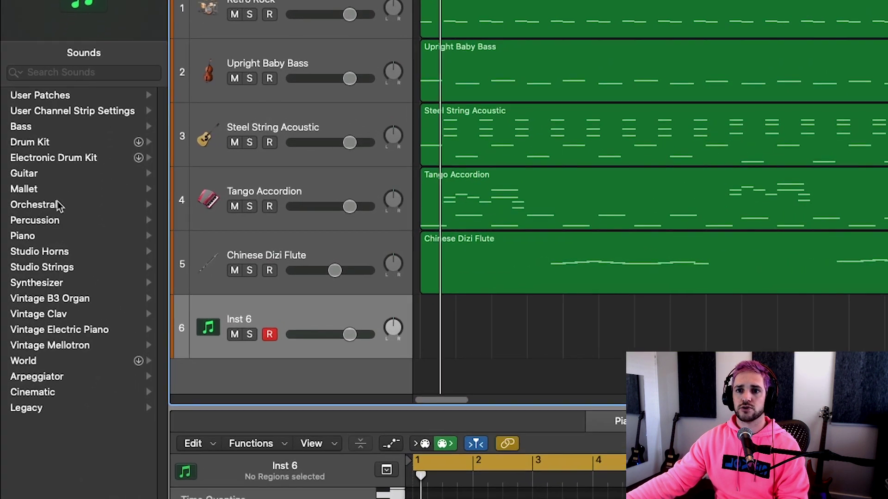
left_click(39, 222)
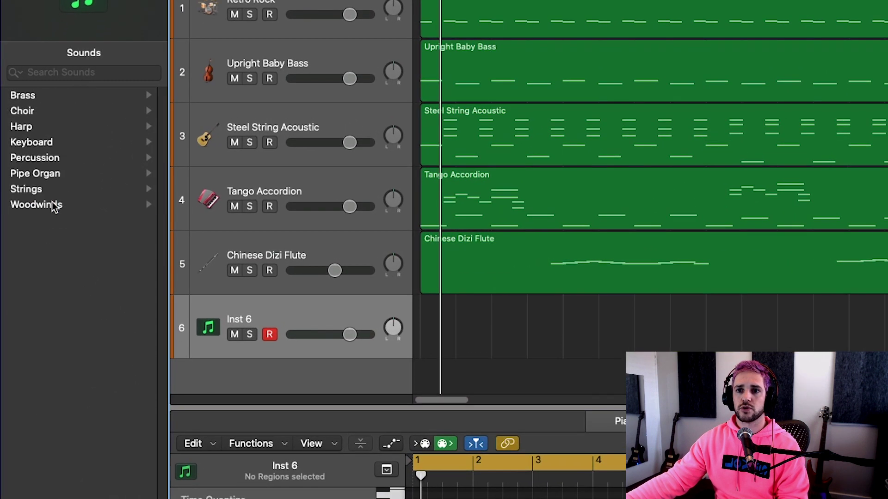
left_click(56, 158)
left_click(66, 128)
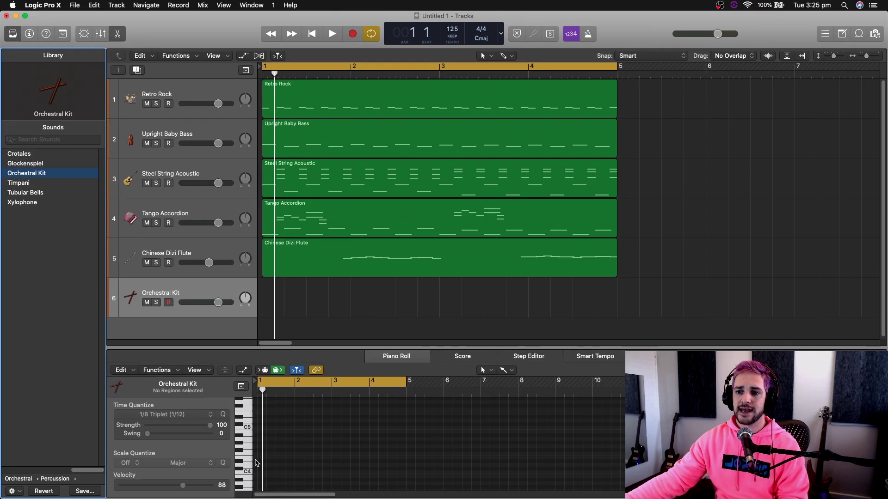
Draw a C#2 note at the start of bar 1 on the Orchestral Kit track and lower that track's volume to about -8.8 dB
scroll(247, 464, "down", 5)
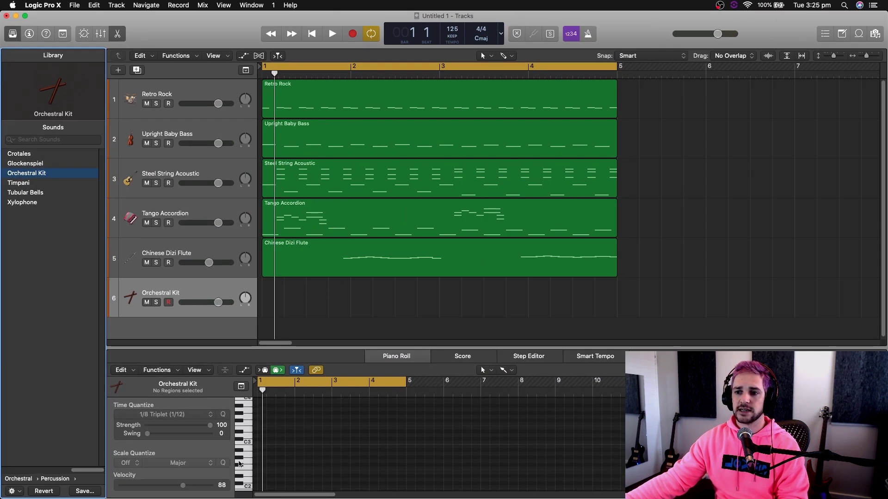
scroll(240, 463, "down", 3)
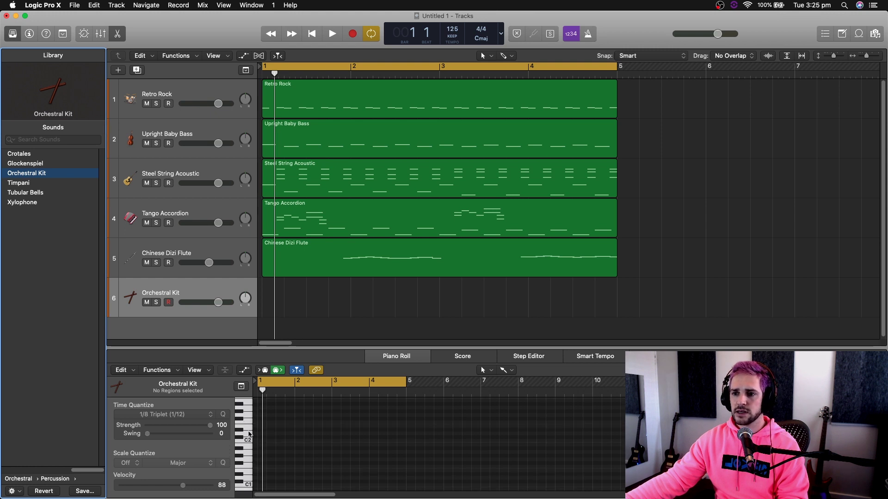
left_click(242, 440)
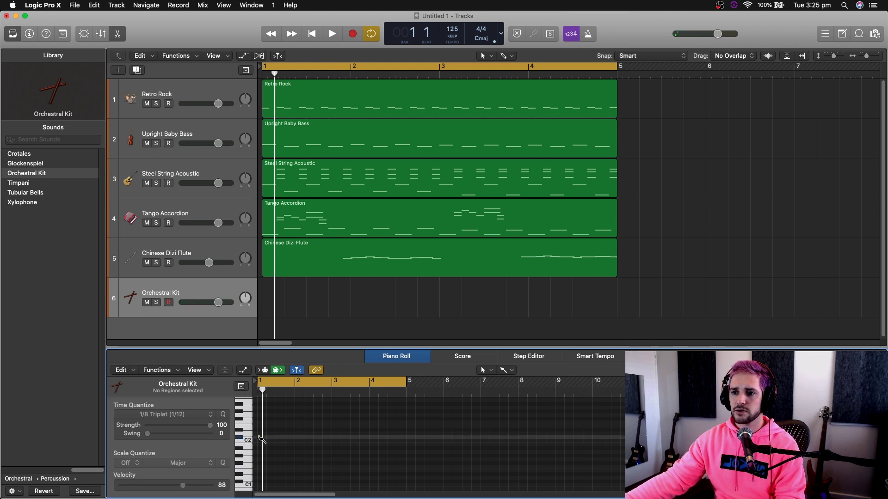
left_click(262, 439)
left_click(261, 440)
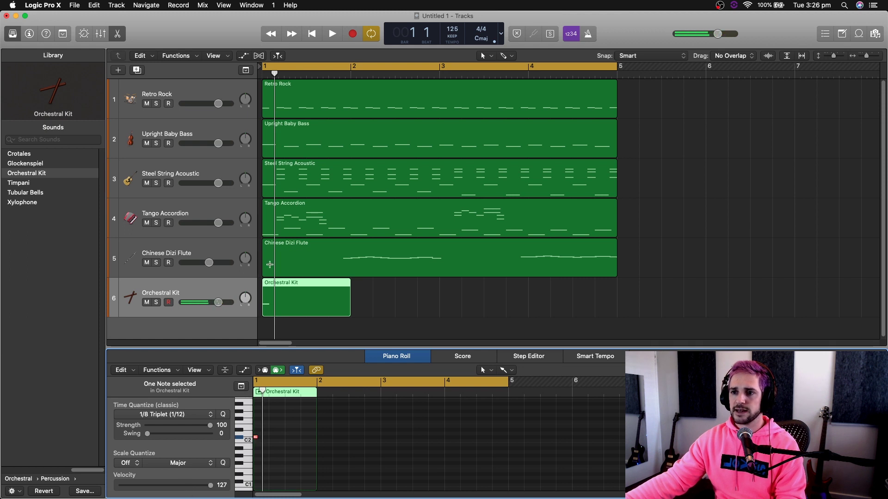
left_click_drag(218, 302, 200, 303)
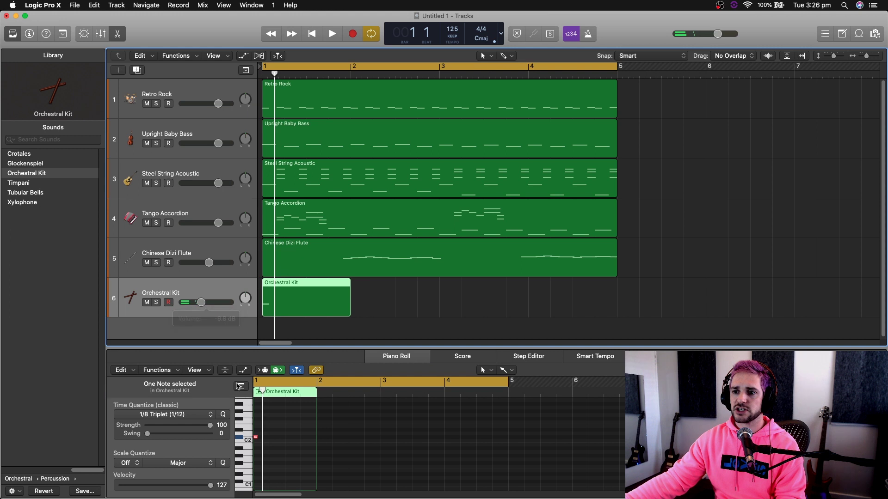
Extend the Orchestral Kit region to four bars, move its note to beat 4 of bar 2, and play it back
left_click_drag(255, 437, 367, 441)
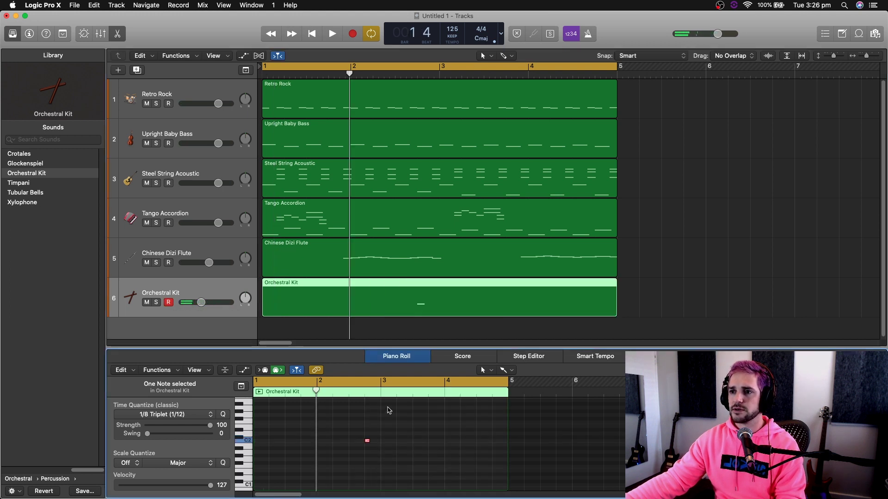
key("space")
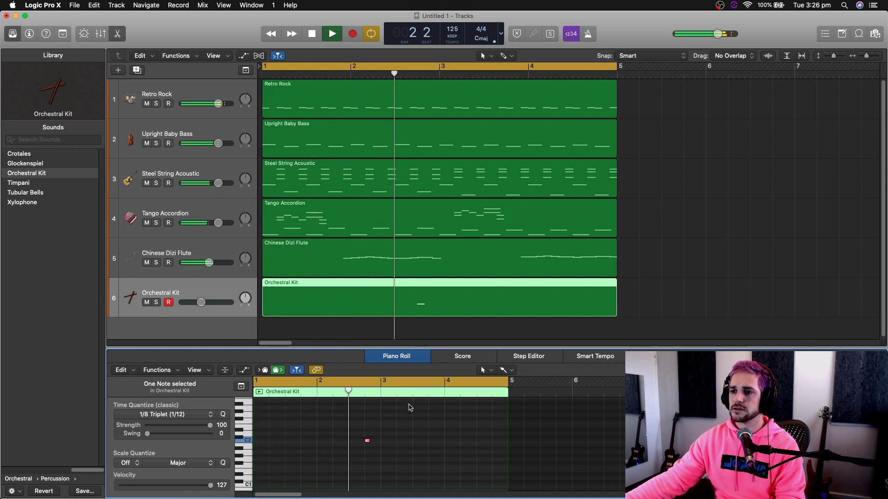
key("space")
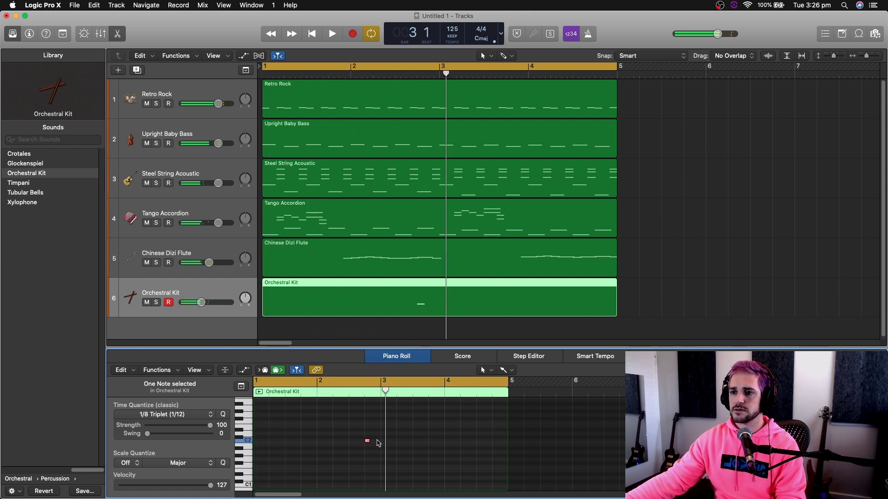
Place the kit note on C#2 just before bar 3, lengthen it well into bar 3, and repeat it two bars later
left_click_drag(374, 441, 416, 440)
key("space")
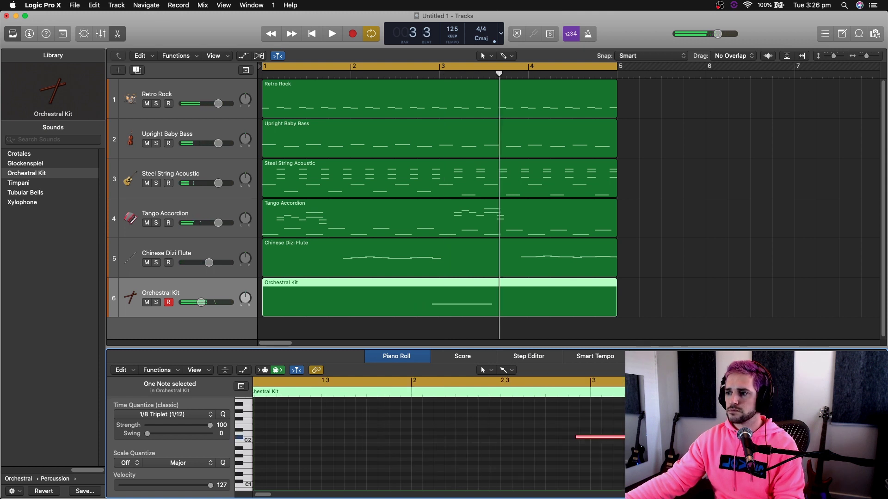
key("Return")
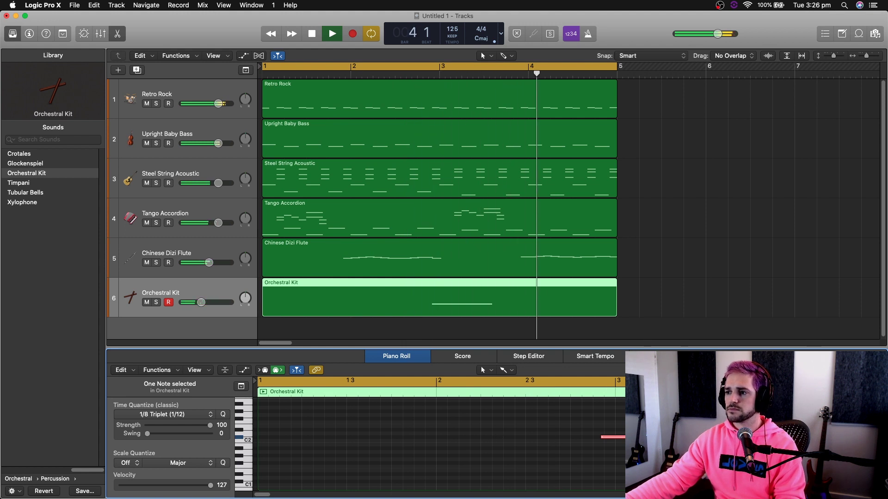
key("super+Left")
key("super+Left")
key("space")
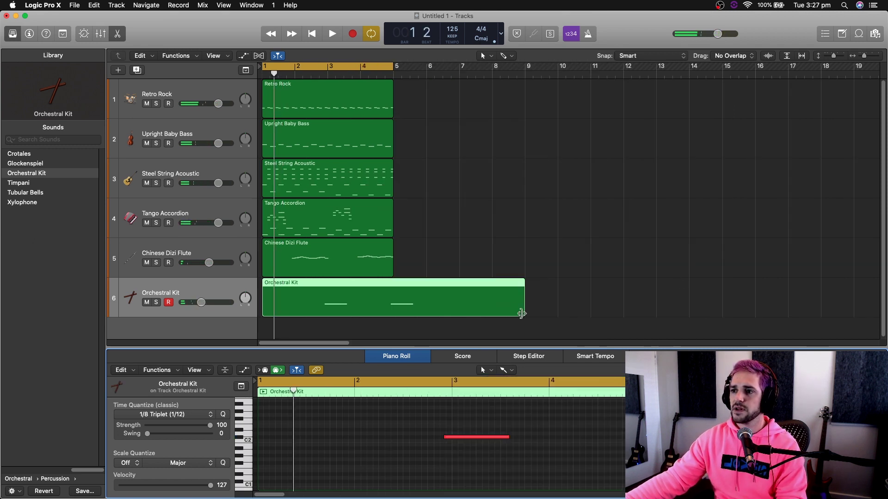
Trim the Orchestral Kit region to four bars and repeat all tracks' regions over bars 5 to 8, extending the cycle to bar 9
left_click_drag(522, 314, 335, 93)
key("super+r")
left_click_drag(395, 68, 526, 68)
key("space")
Lower the Chinese Dizi Flute track's volume while the eight-bar loop plays
left_click_drag(209, 262, 205, 262)
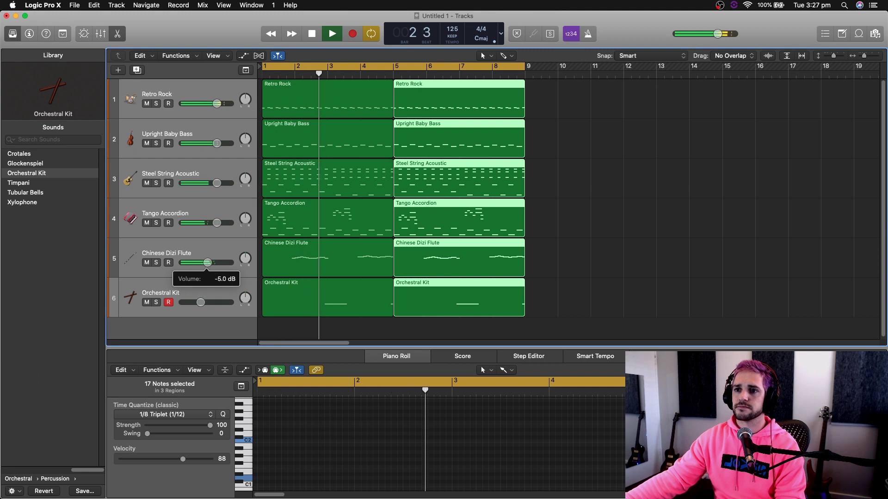
left_click_drag(208, 263, 199, 262)
key("space")
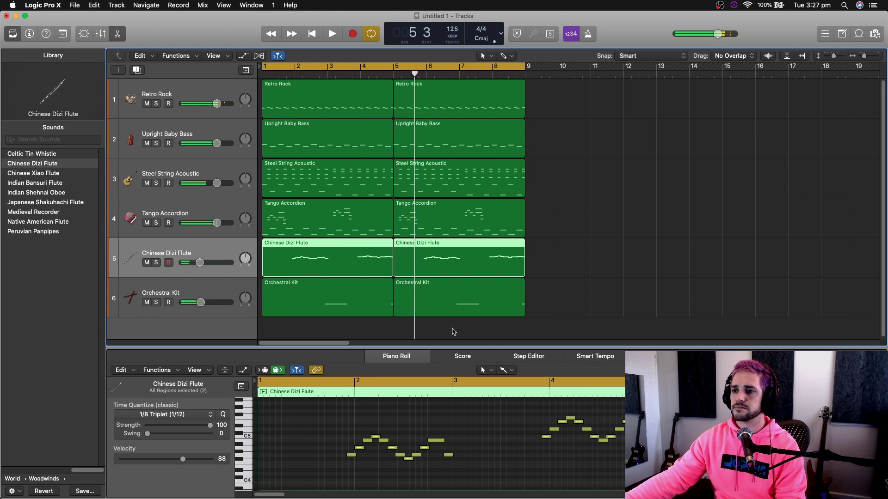
Join the two Orchestral Kit regions into one eight-bar region with a long C#2 hit before bars 3, 5 and 7, and play it
left_click(388, 295)
left_click(453, 298, "shift")
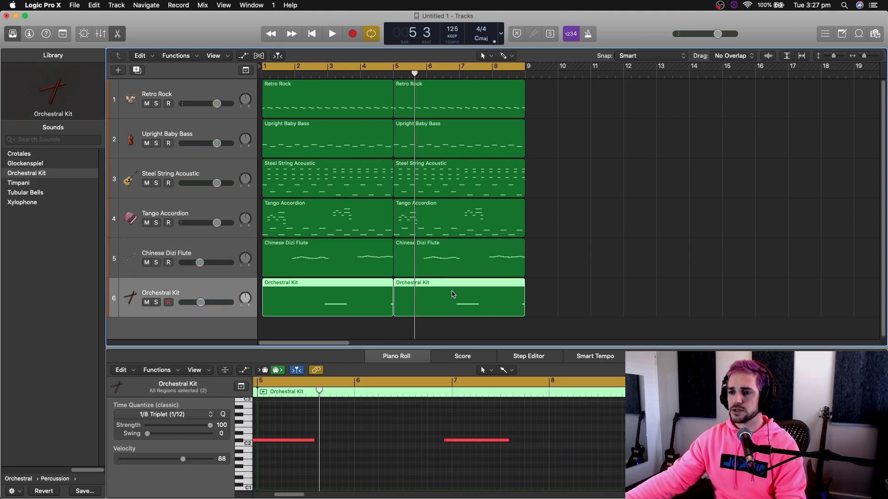
key("r")
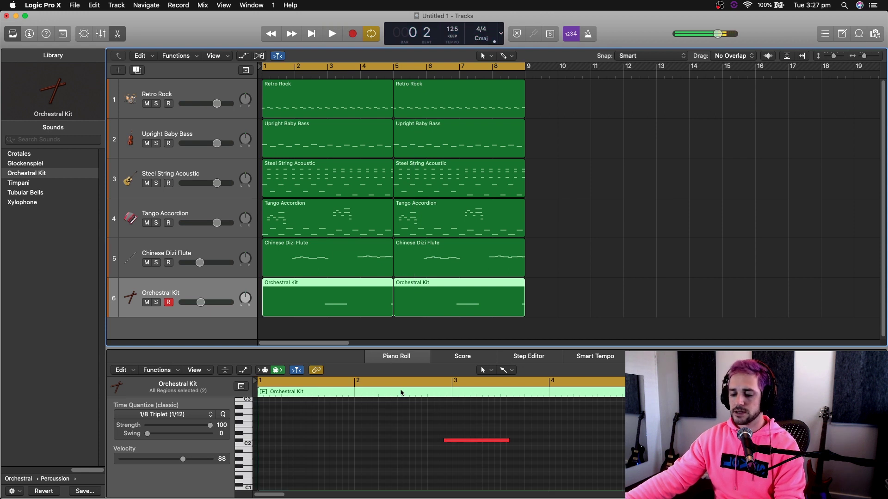
key("space")
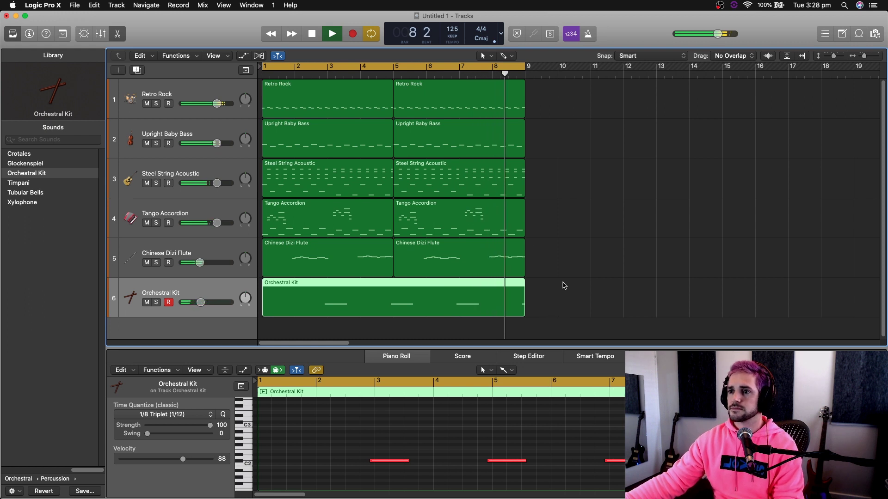
key("space")
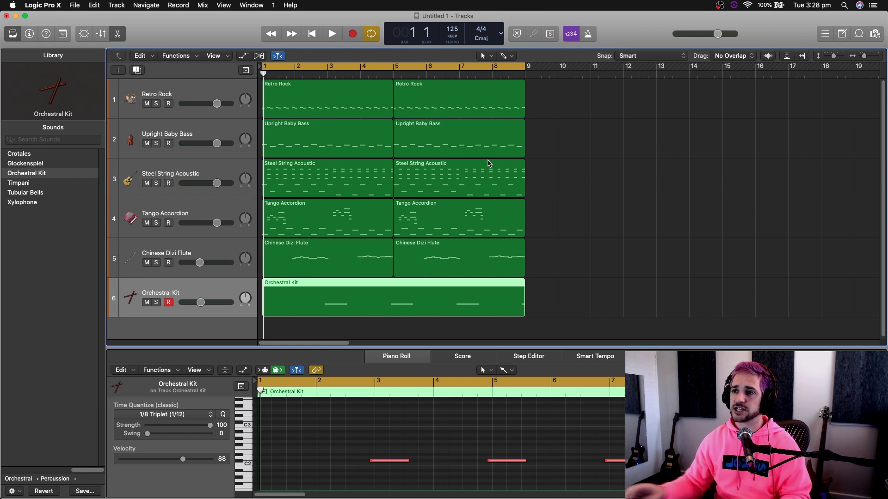
Copy the second Retro Rock and Upright Baby Bass regions to bar 9, trimming the drum copy to end at bar 12
left_click(536, 96)
left_click_drag(466, 97, 599, 97)
left_click_drag(657, 114, 623, 113)
left_click(513, 144)
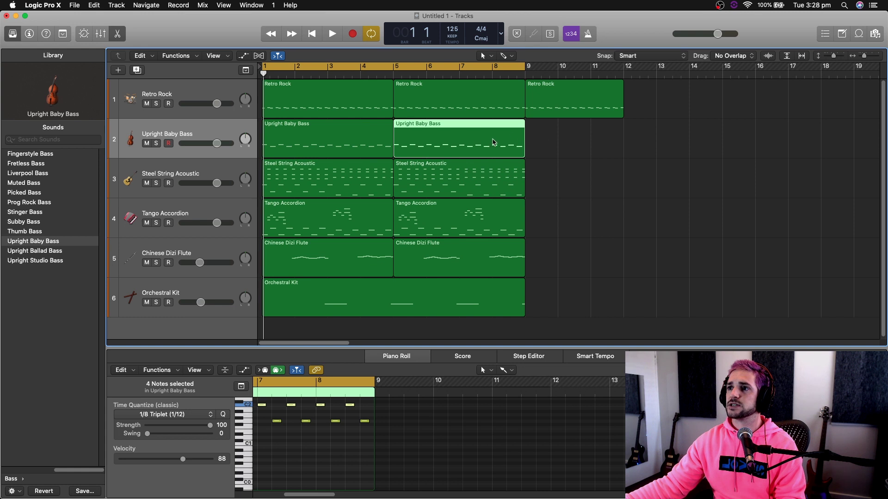
left_click_drag(494, 142, 605, 139)
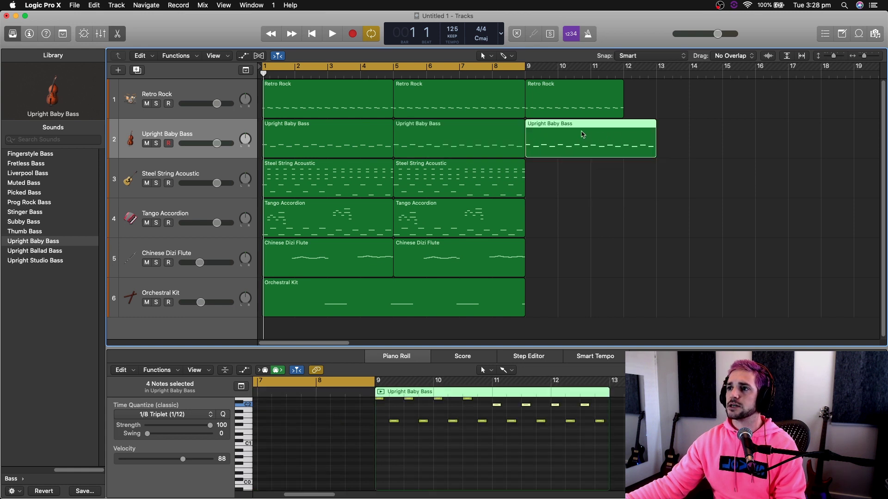
Open the copied bass region in an enlarged Piano Roll and delete all of its notes
double_click(582, 135)
left_click_drag(464, 347, 464, 285)
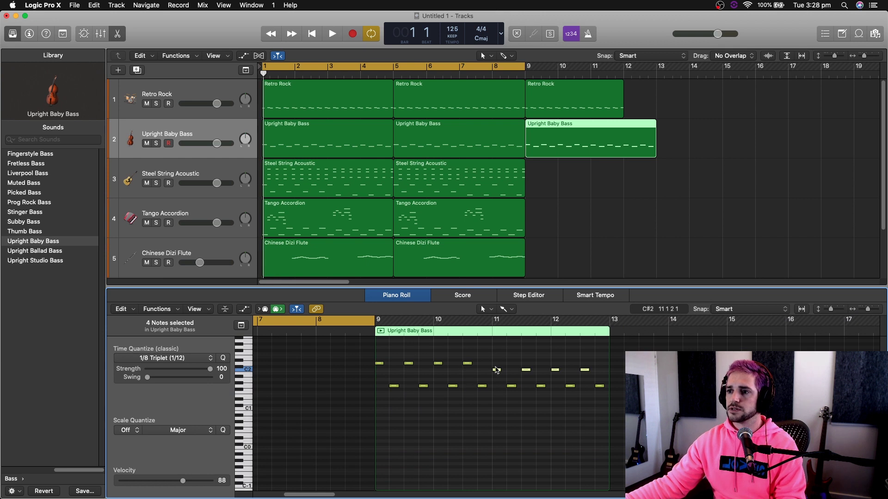
left_click(496, 370)
left_click_drag(379, 355, 487, 401)
key("Delete")
Draw the quarter-note bass pattern C2, B1, A1, E2 in bar 9 and repeat it through bars 10 and 11
left_click(378, 370, "super")
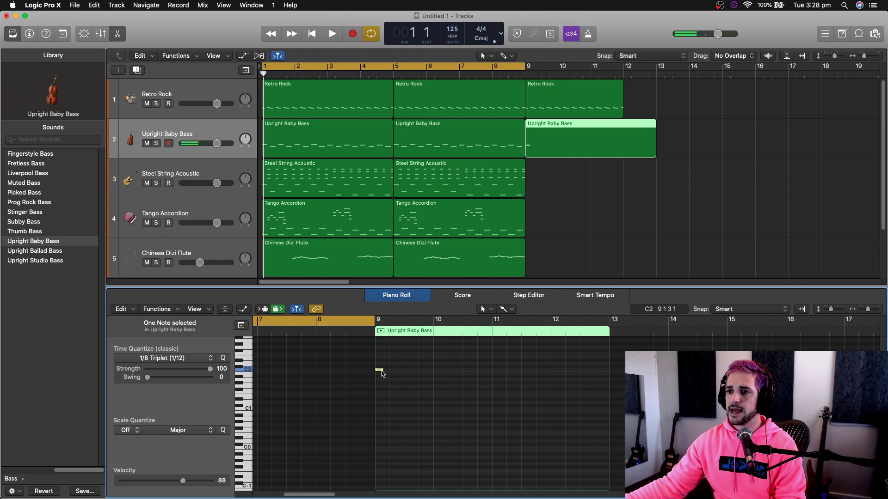
left_click_drag(378, 370, 412, 380)
left_click_drag(409, 380, 423, 364)
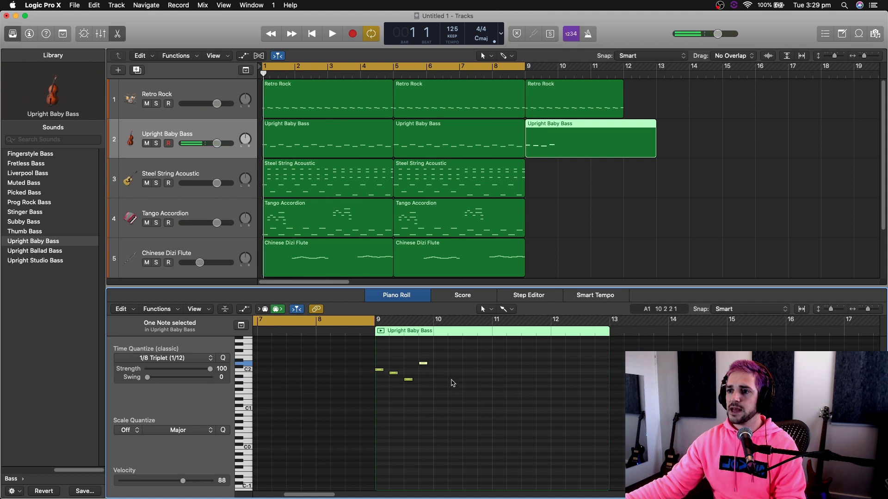
left_click_drag(424, 368, 436, 396)
key("super+r")
Set the cycle range from bar 9 to bar 13 and play the new bass line
key("space")
left_click_drag(528, 68, 656, 68)
key("space")
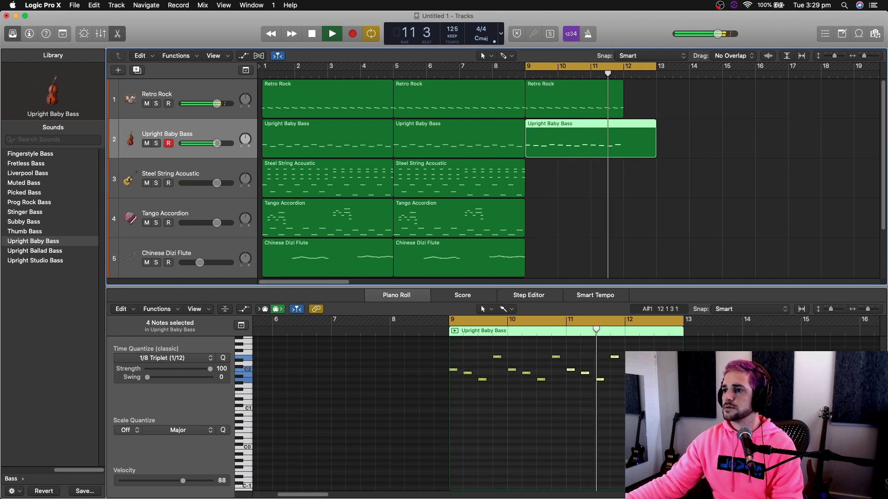
Lower the last bass note of bar 11 to B1 and add a G1 note at the start of bar 12
key("space")
left_click_drag(615, 357, 616, 373)
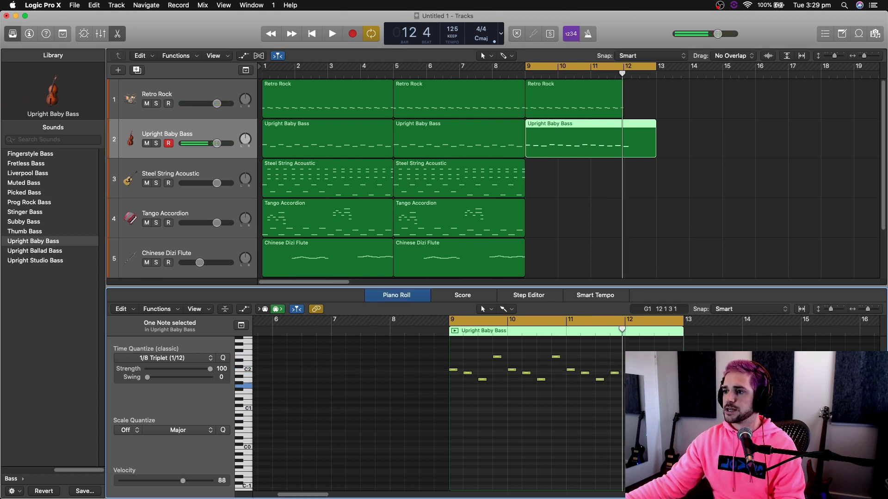
key("space")
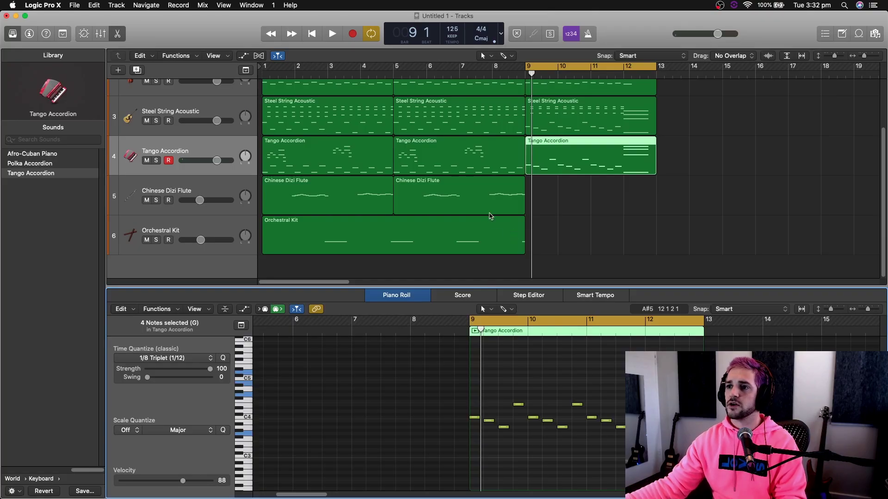
Continue the Orchestral Kit part over bars 9 to 12, placing long C#2 hits at the start of each bar
left_click(487, 225)
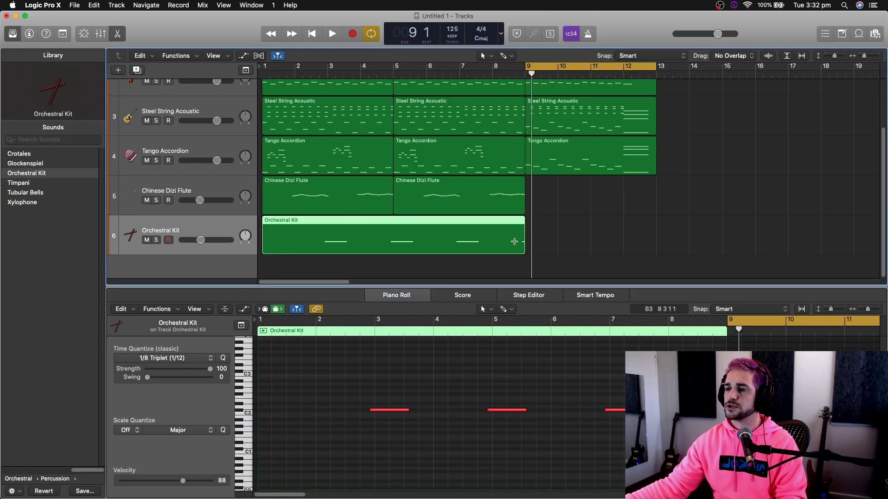
key("a")
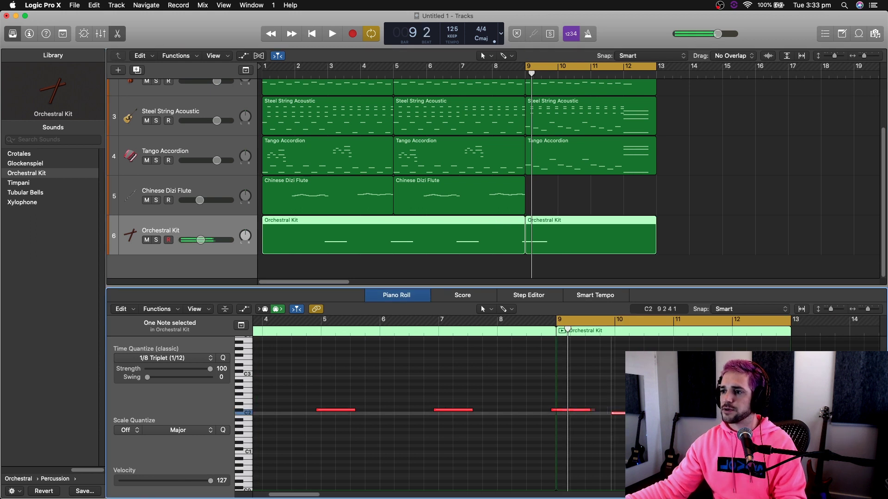
key("space")
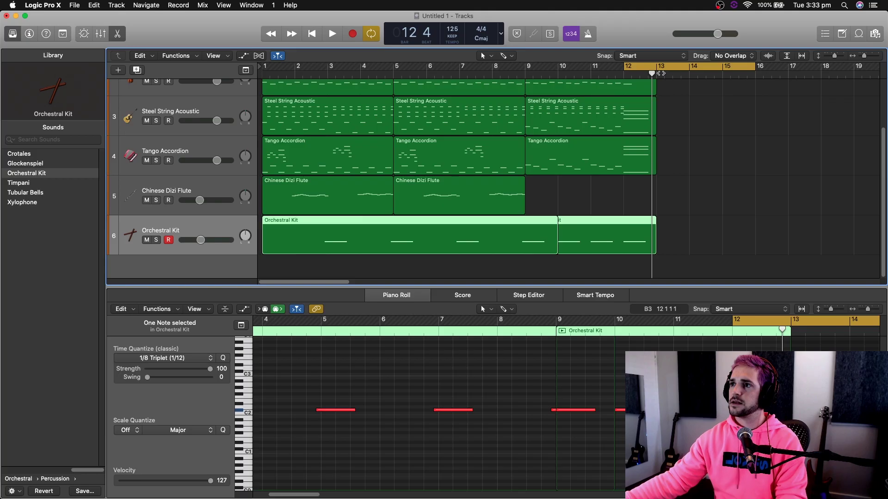
Add a one-bar flute region at bar 12, draw a nine-note melody in it, and play the section from bar 9
left_click_drag(752, 68, 594, 69)
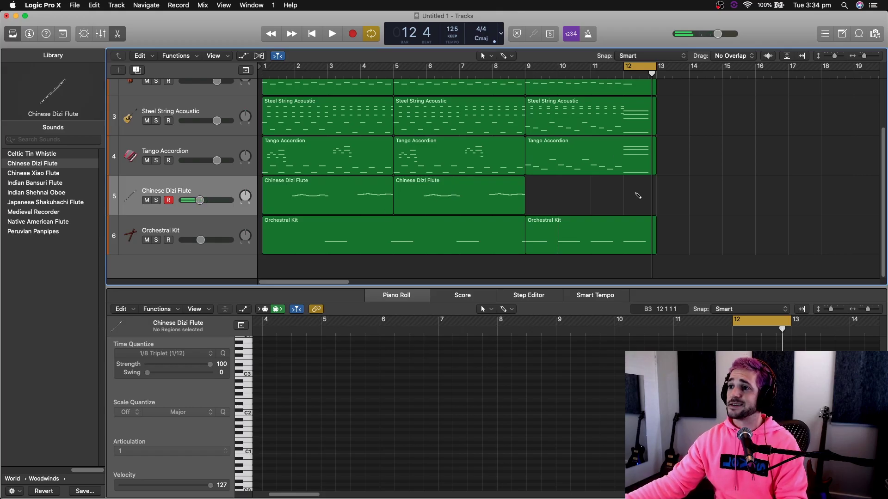
left_click(637, 196)
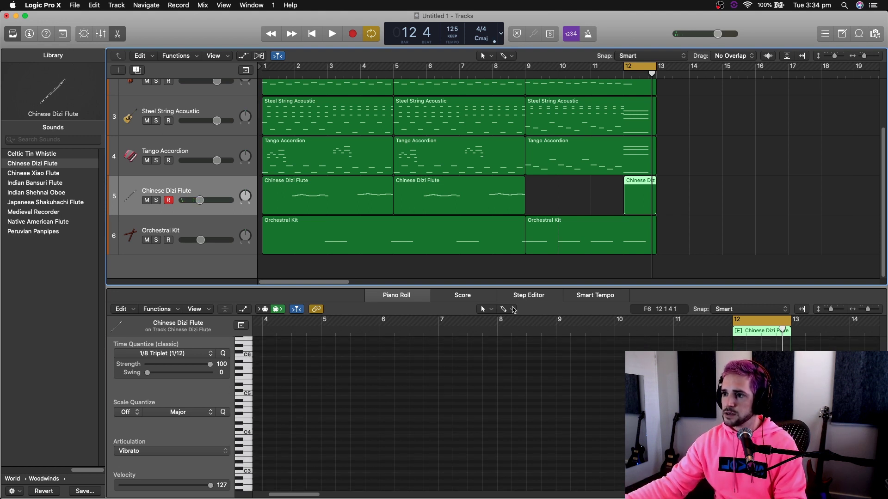
left_click(514, 310)
left_click(547, 465)
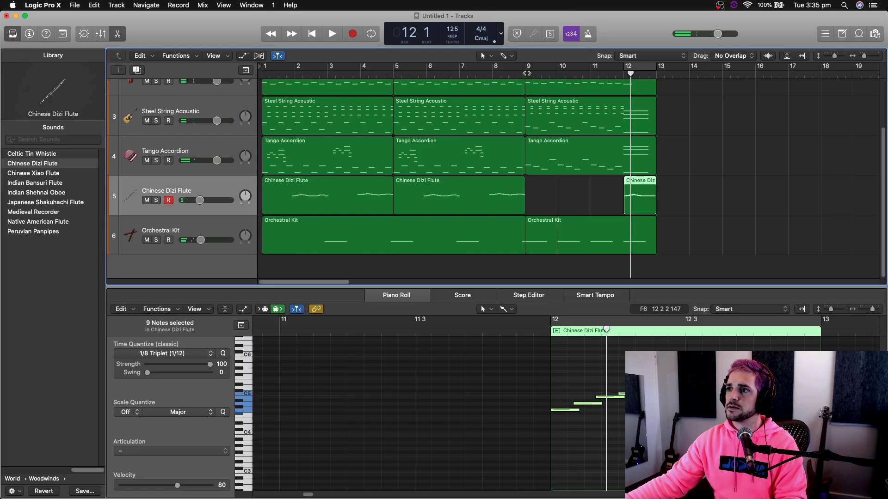
double_click(527, 73)
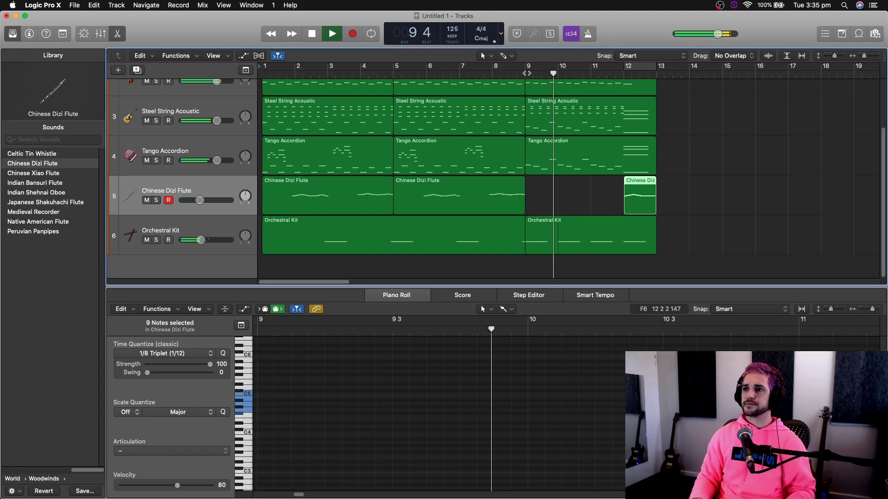